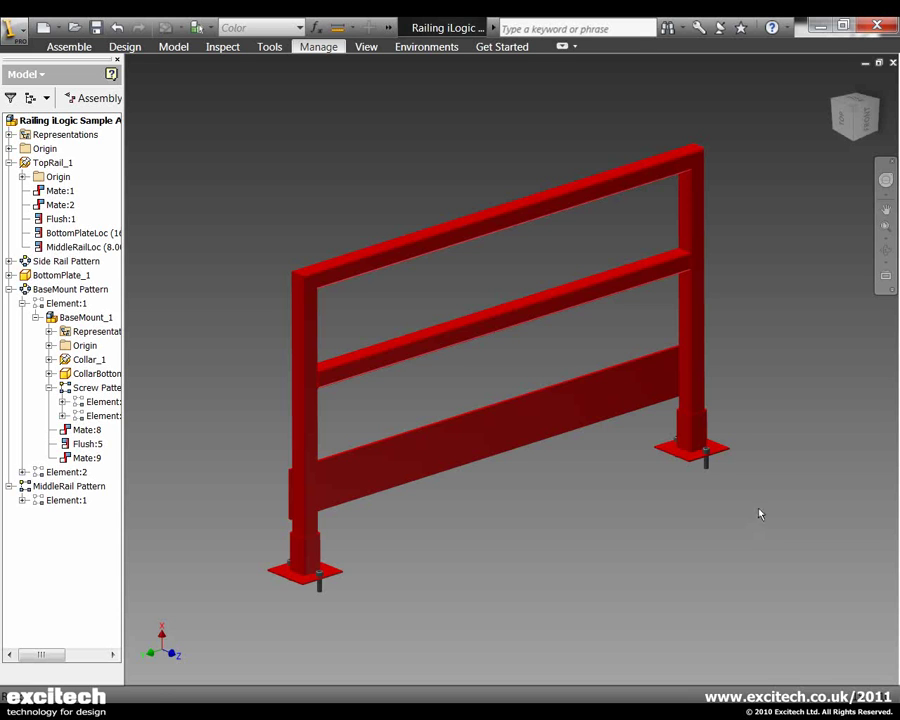
# Open the Railing Form Advanced by repeating the iTrigger and reposition it over the railing model
pyautogui.rightClick(405, 112)
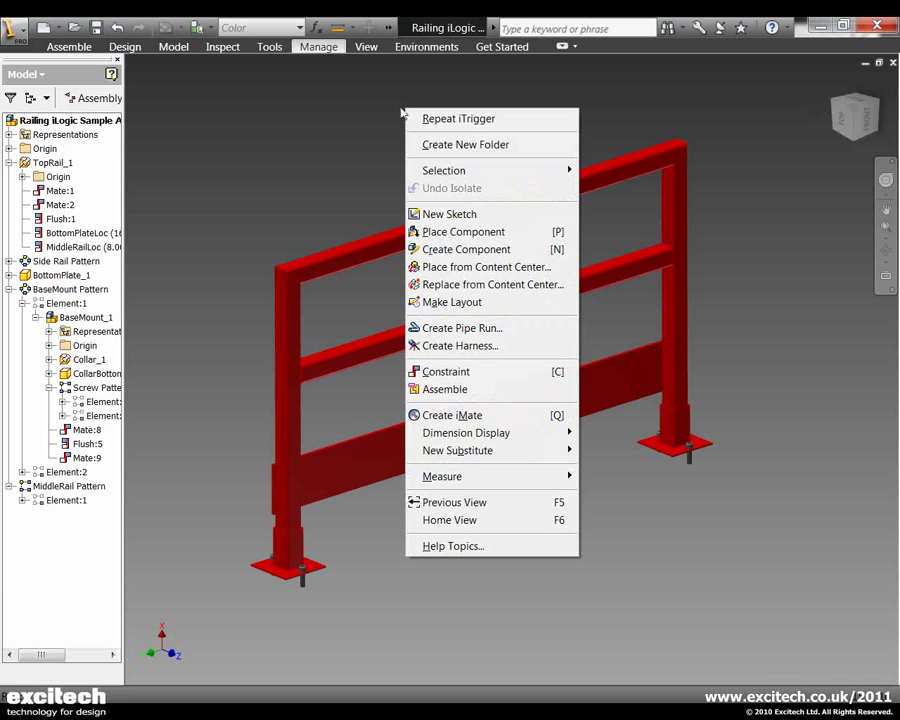
pyautogui.click(463, 122)
pyautogui.moveTo(544, 227); pyautogui.dragTo(561, 179)
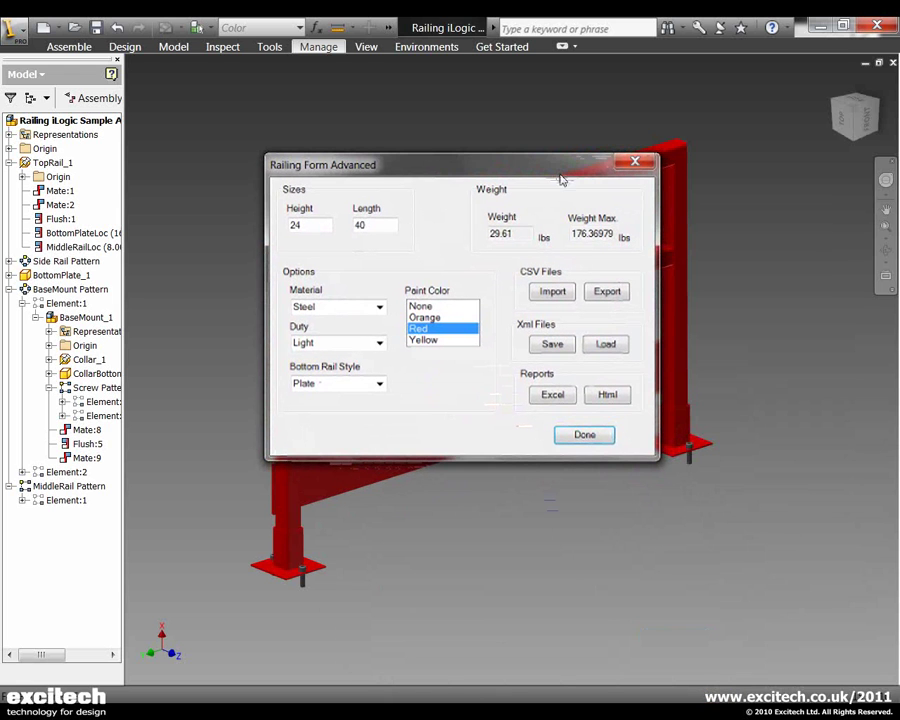
pyautogui.moveTo(376, 170); pyautogui.dragTo(376, 188)
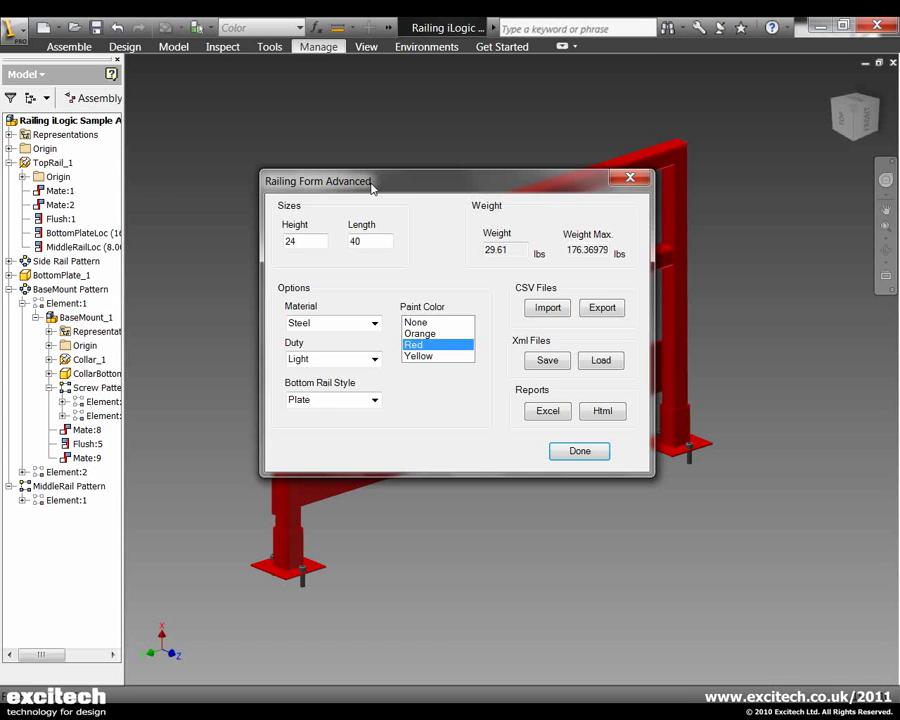
pyautogui.moveTo(480, 197); pyautogui.dragTo(476, 173)
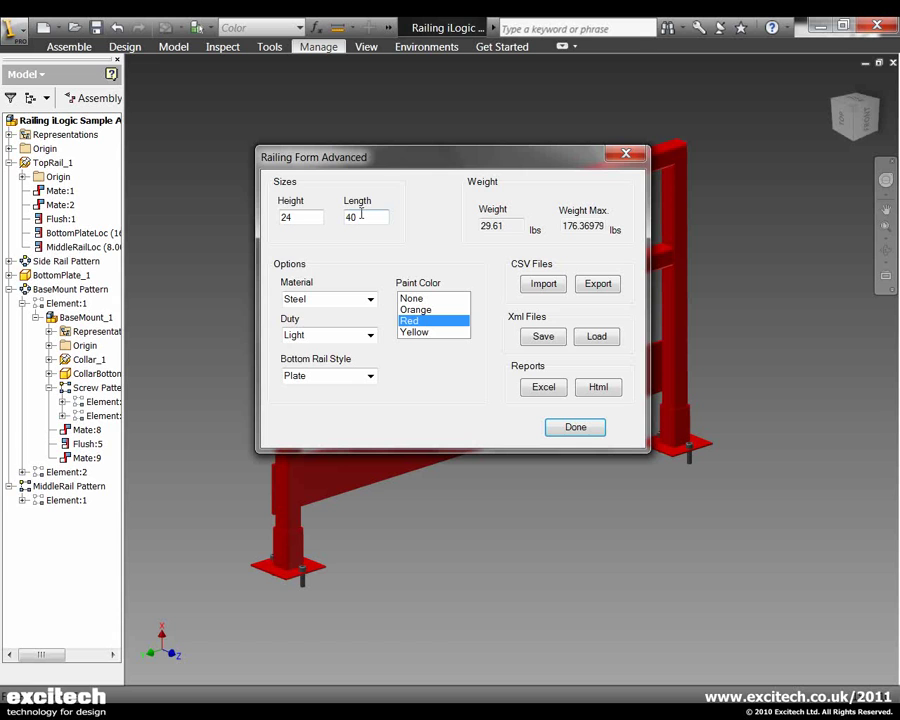
# Examine the railing form's material, duty and bottom rail style choices and its maximum weight value
pyautogui.click(370, 299)
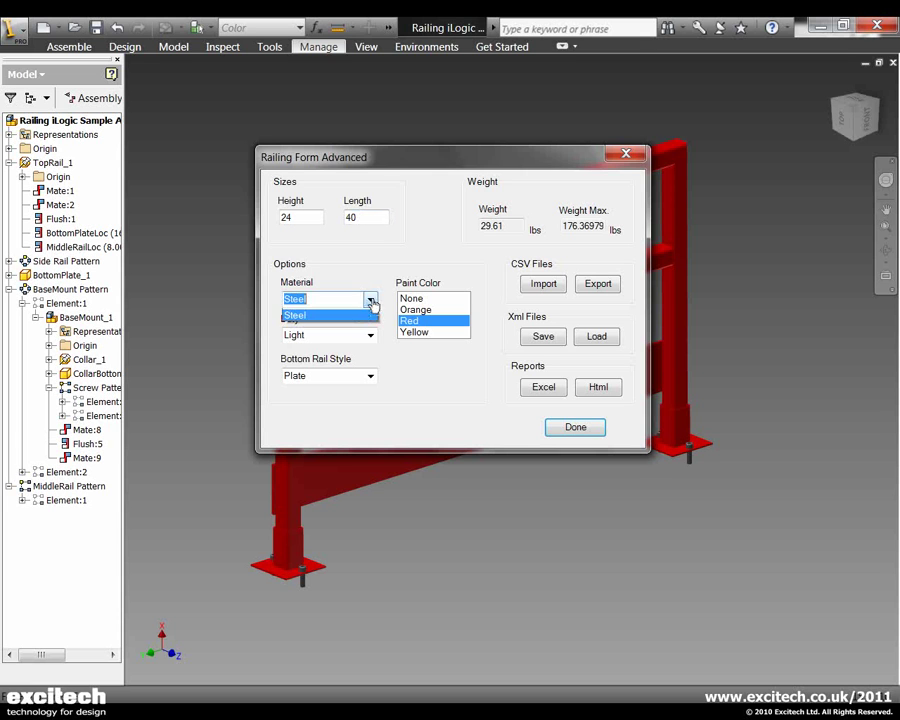
pyautogui.click(376, 264)
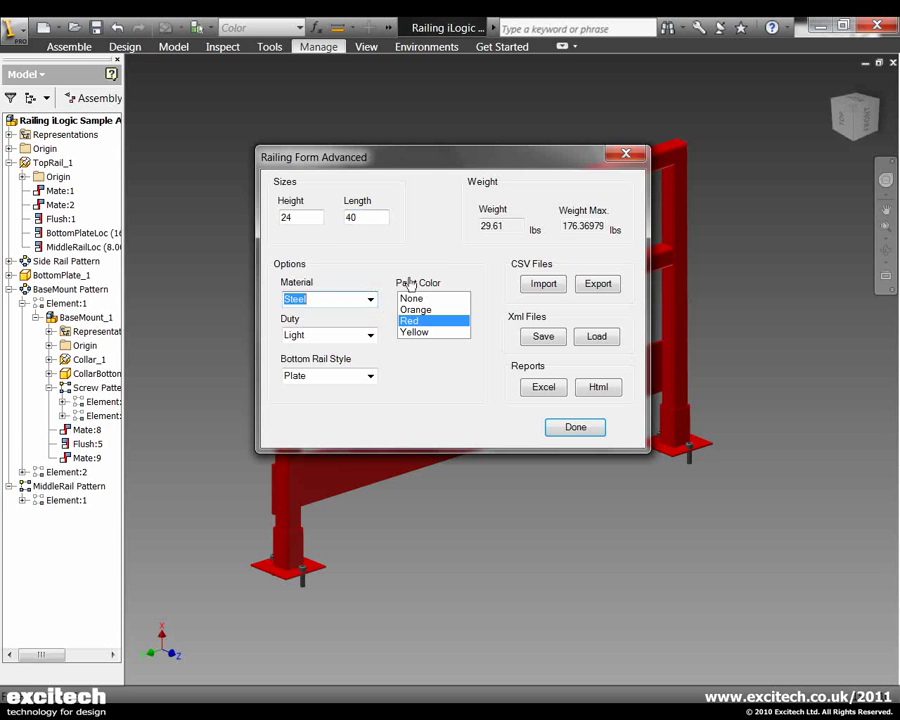
pyautogui.click(370, 335)
pyautogui.click(450, 408)
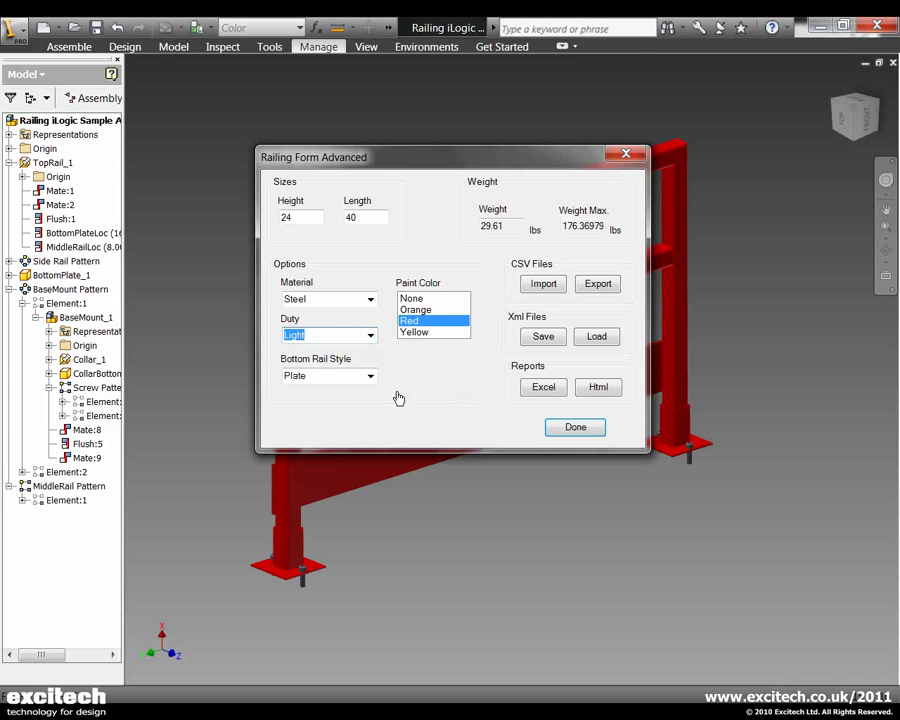
pyautogui.click(368, 376)
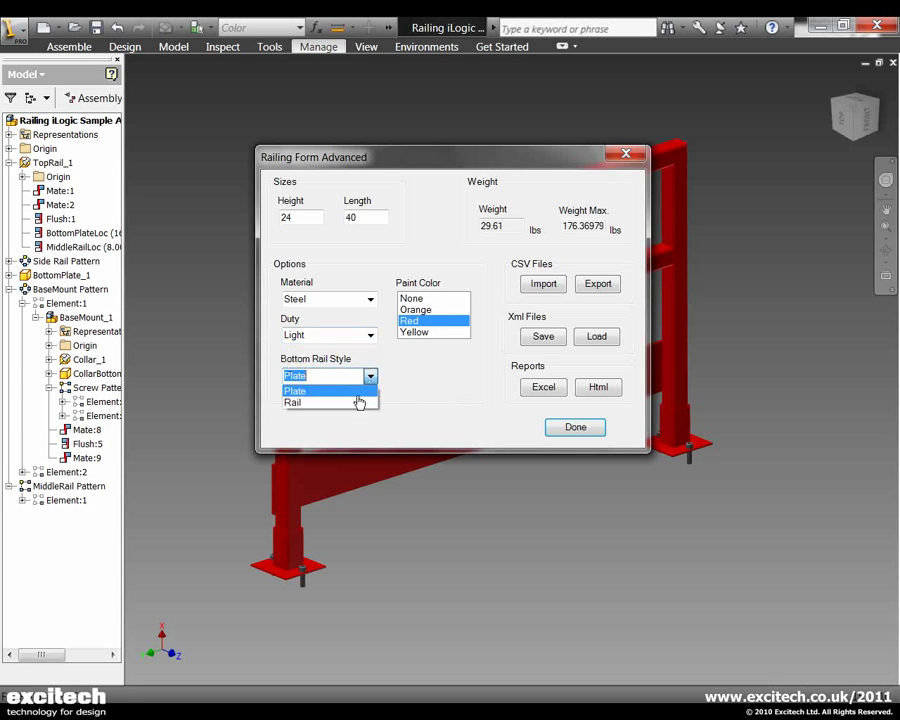
pyautogui.click(462, 408)
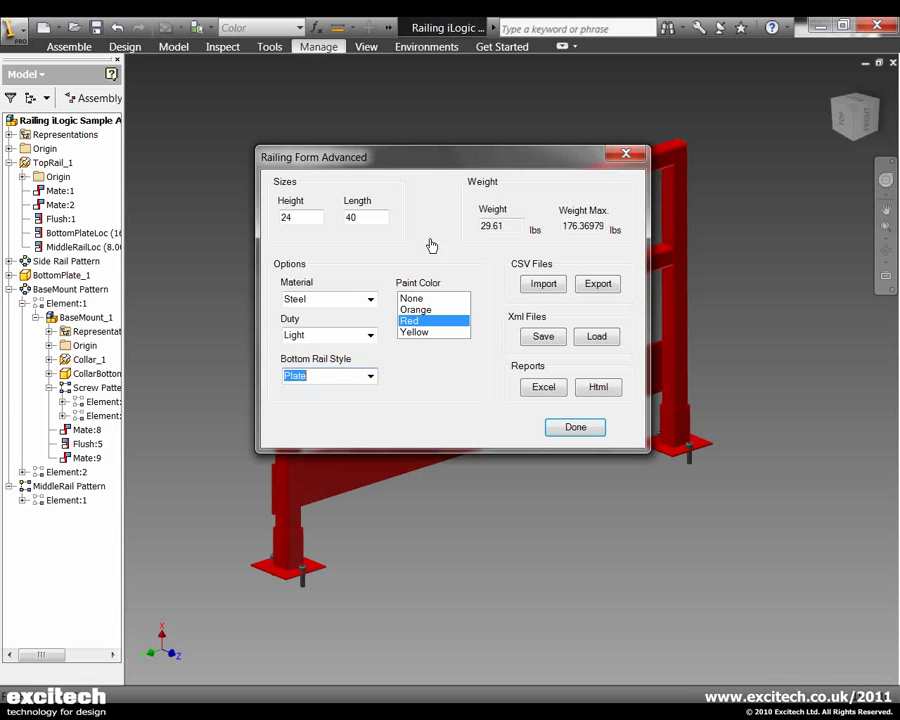
pyautogui.doubleClick(604, 226)
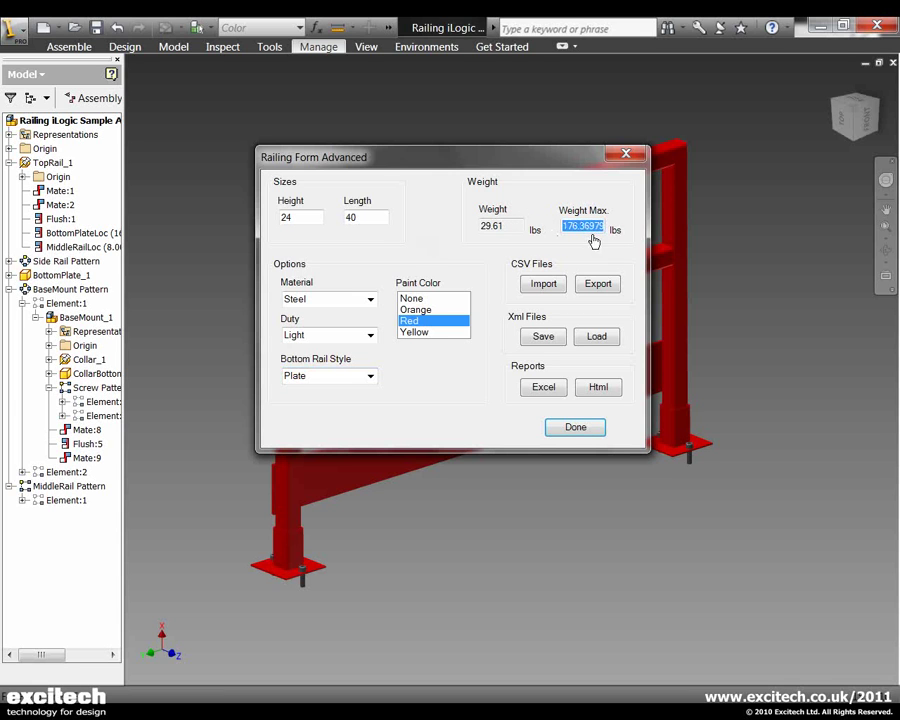
pyautogui.click(590, 226)
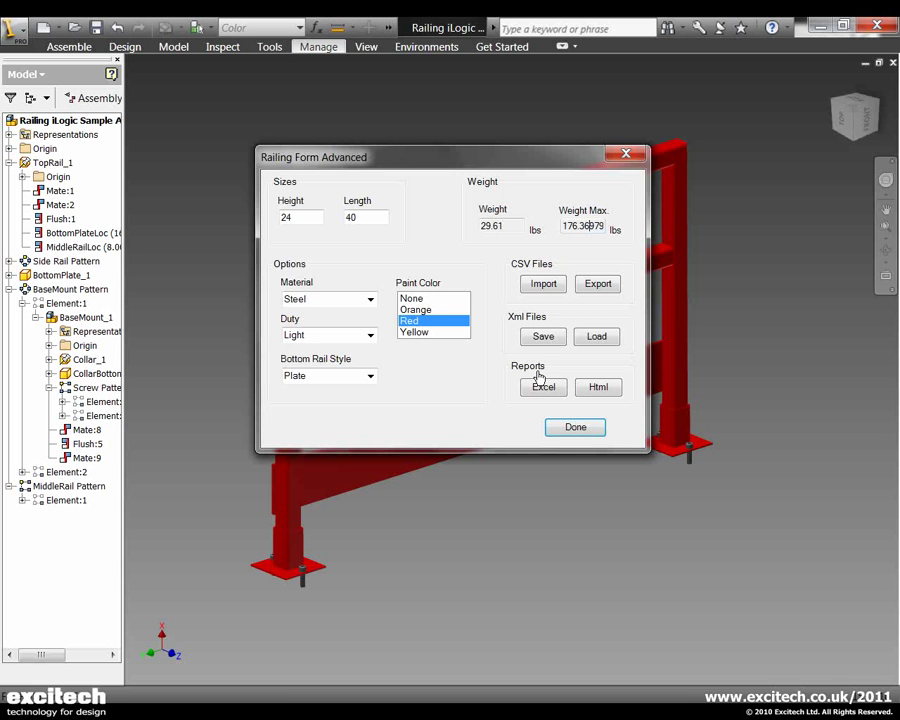
# Try a railing length of 90 in the form and acknowledge the rail proportions rule
pyautogui.doubleClick(372, 217)
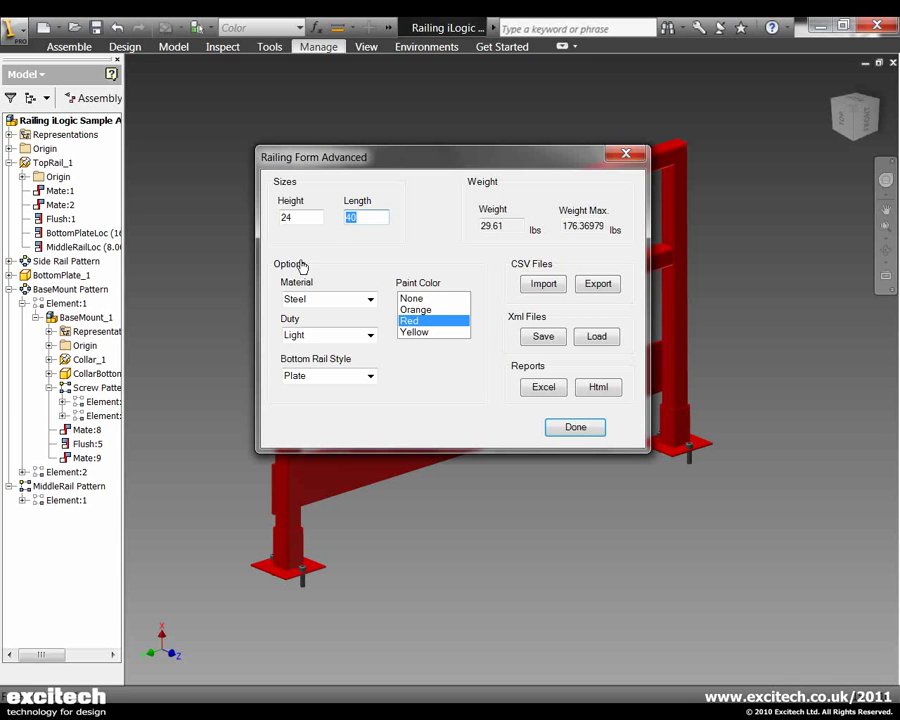
pyautogui.write('9')
pyautogui.click(578, 428)
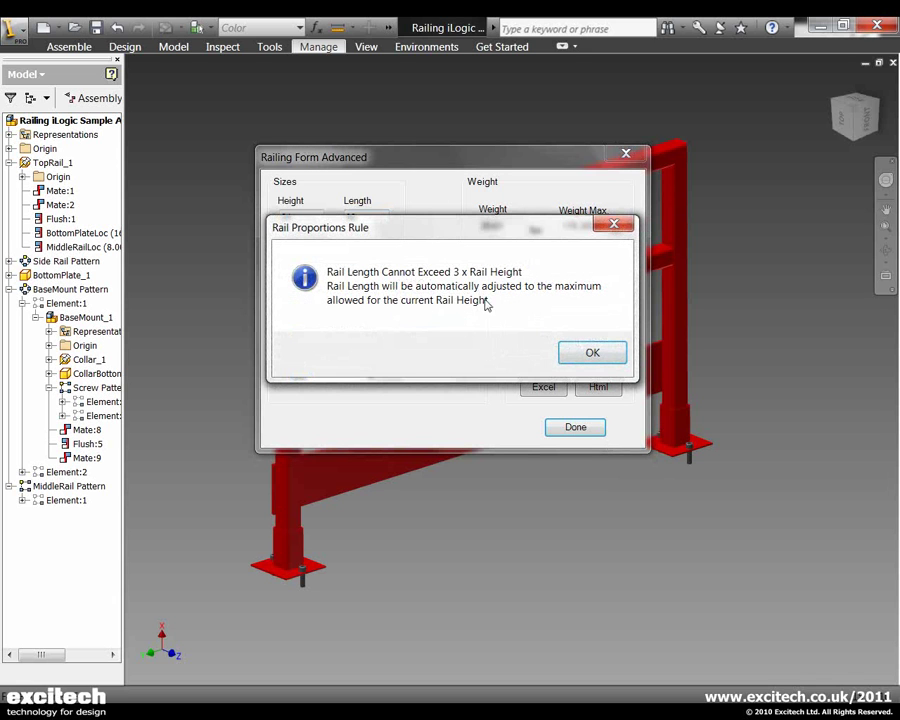
pyautogui.moveTo(477, 232); pyautogui.dragTo(400, 248)
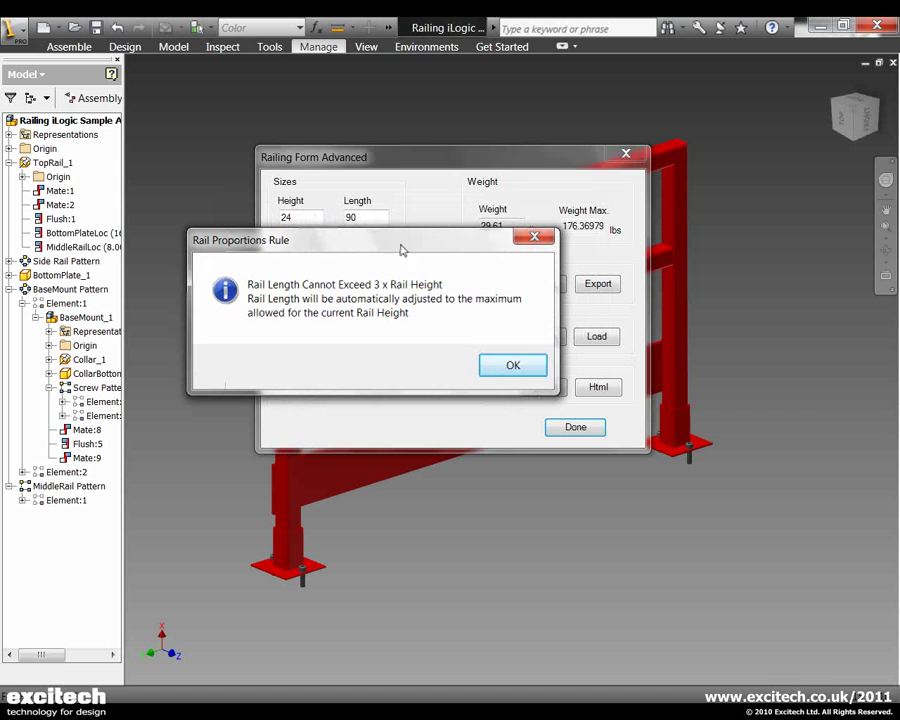
pyautogui.click(512, 365)
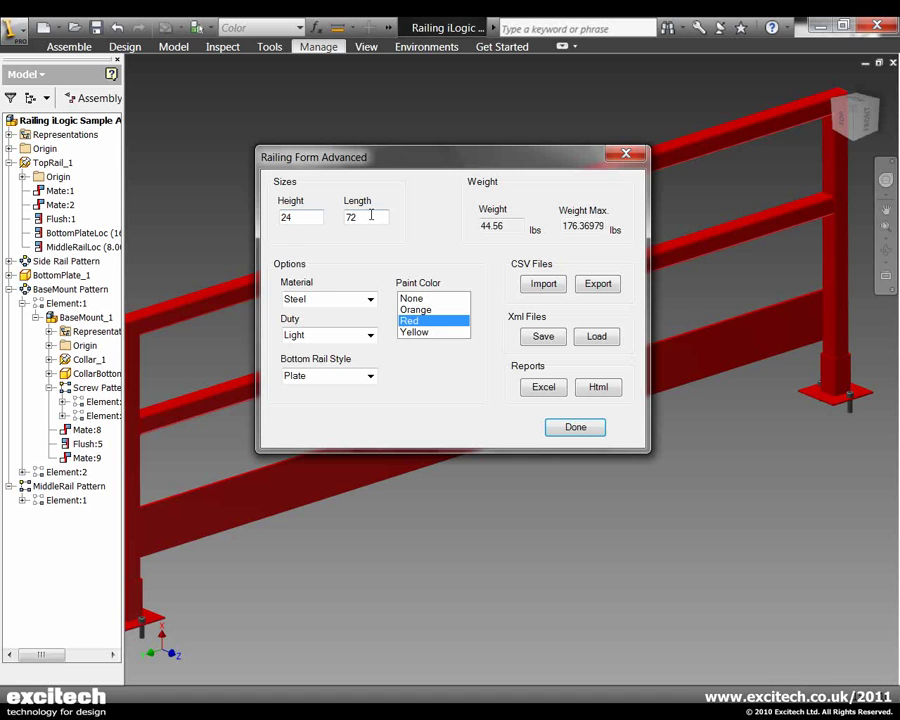
# Set the railing length to 40 and finish the form
pyautogui.moveTo(370, 214); pyautogui.dragTo(301, 227)
pyautogui.write('40')
pyautogui.click(576, 427)
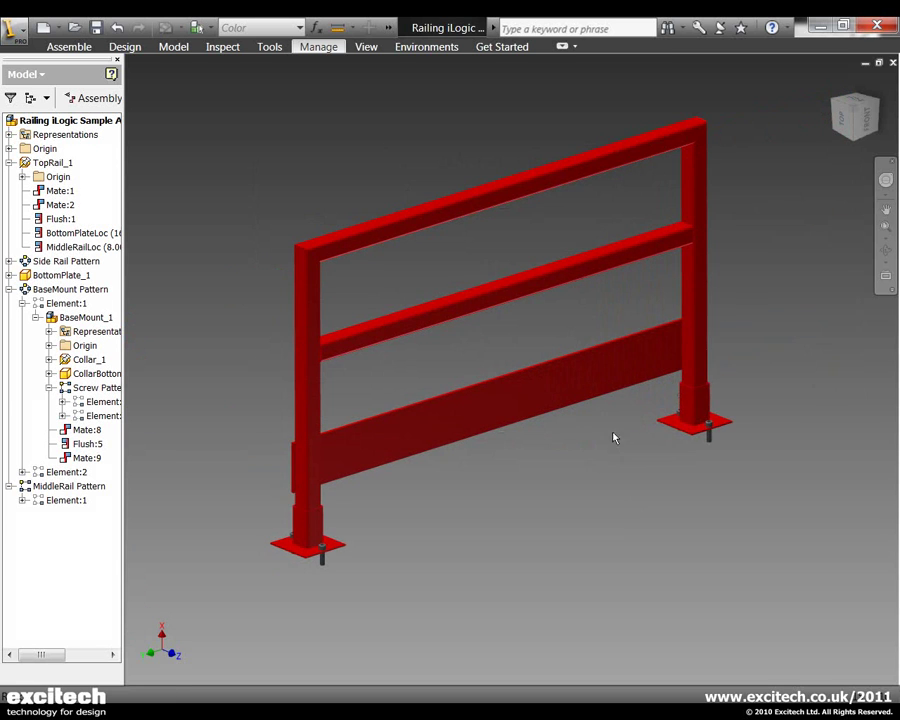
# Reopen the railing form clear of the model and switch the paint color through Orange and Yellow to None
pyautogui.rightClick(596, 452)
pyautogui.click(663, 265)
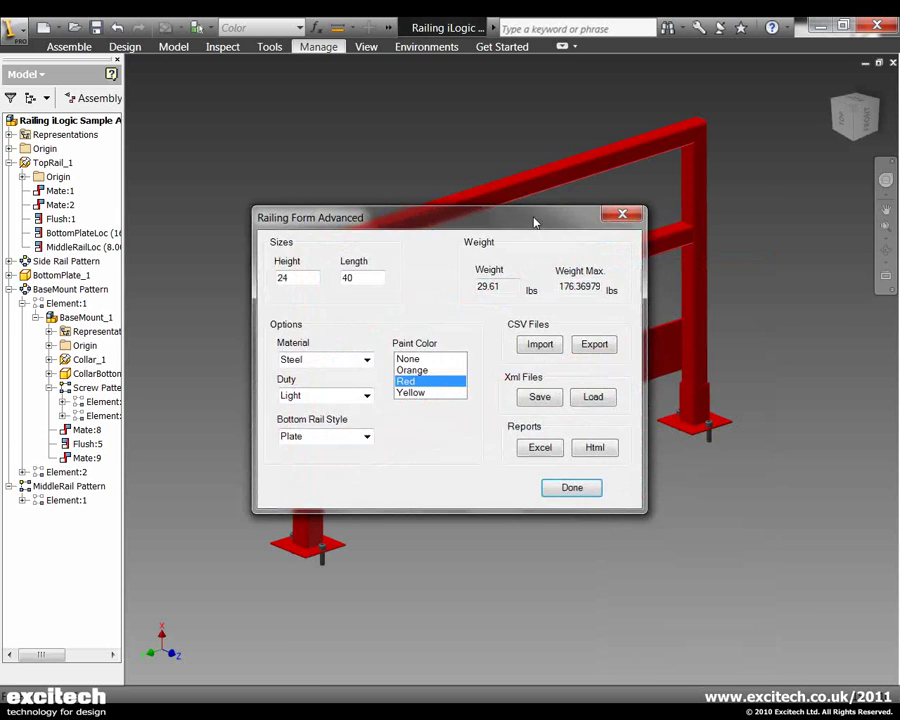
pyautogui.moveTo(532, 221)
pyautogui.mouseDown()
pyautogui.moveTo(203, 90)
pyautogui.moveTo(248, 50)
pyautogui.moveTo(268, 64)
pyautogui.mouseUp()
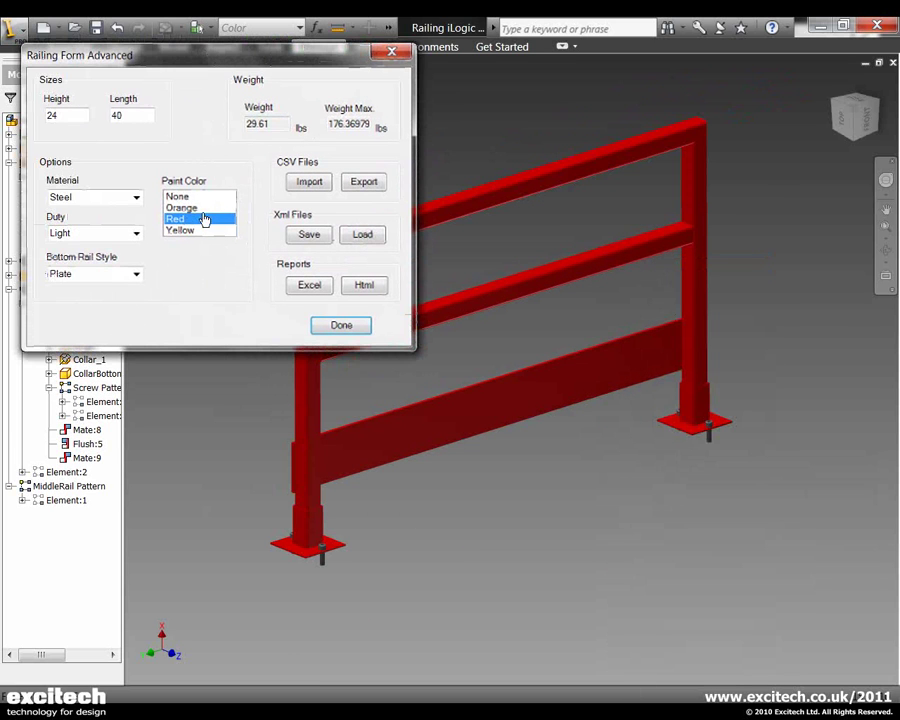
pyautogui.click(190, 207)
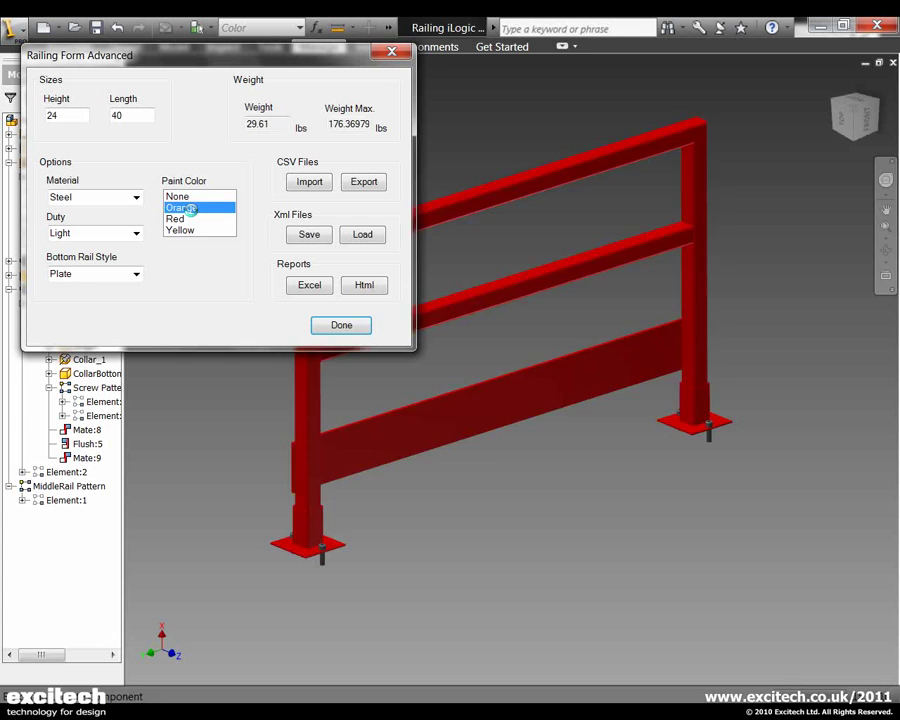
pyautogui.click(192, 231)
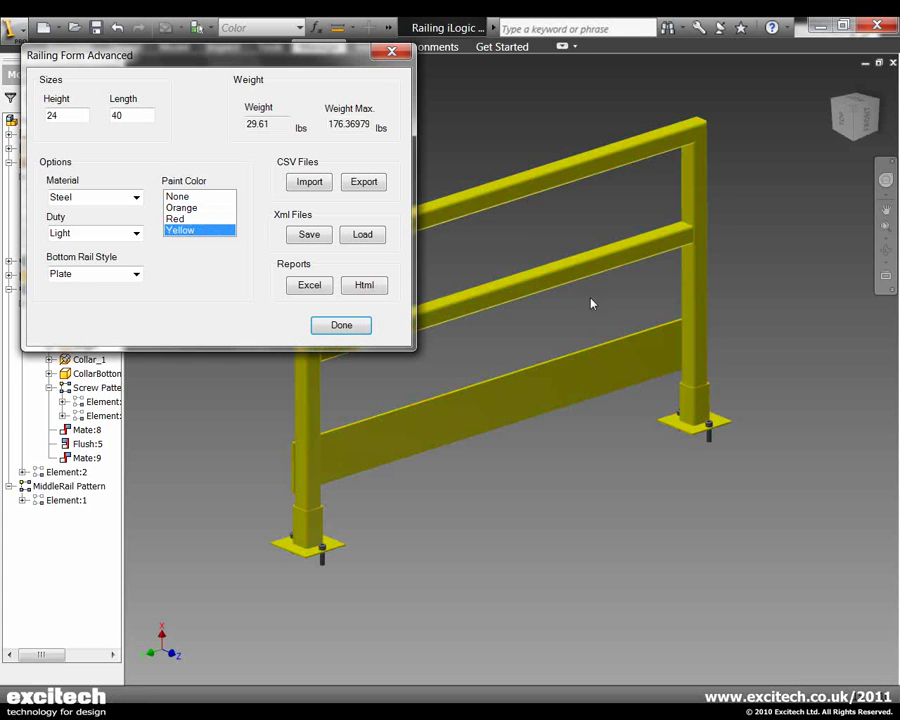
pyautogui.click(182, 197)
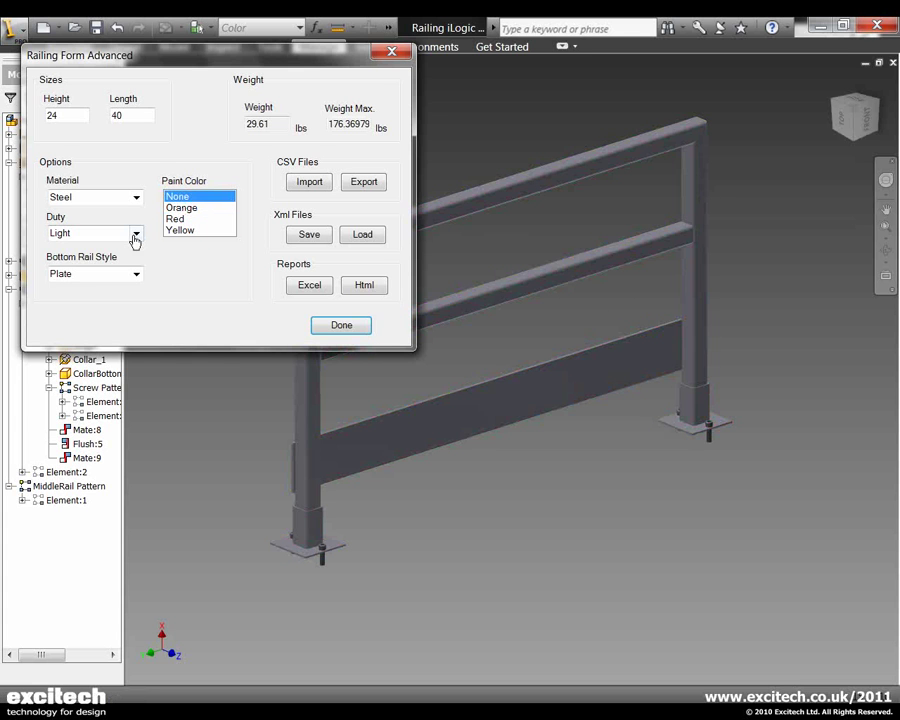
# Set the bottom rail style to Rail and the duty to Heavy, and finish the railing form
pyautogui.click(135, 278)
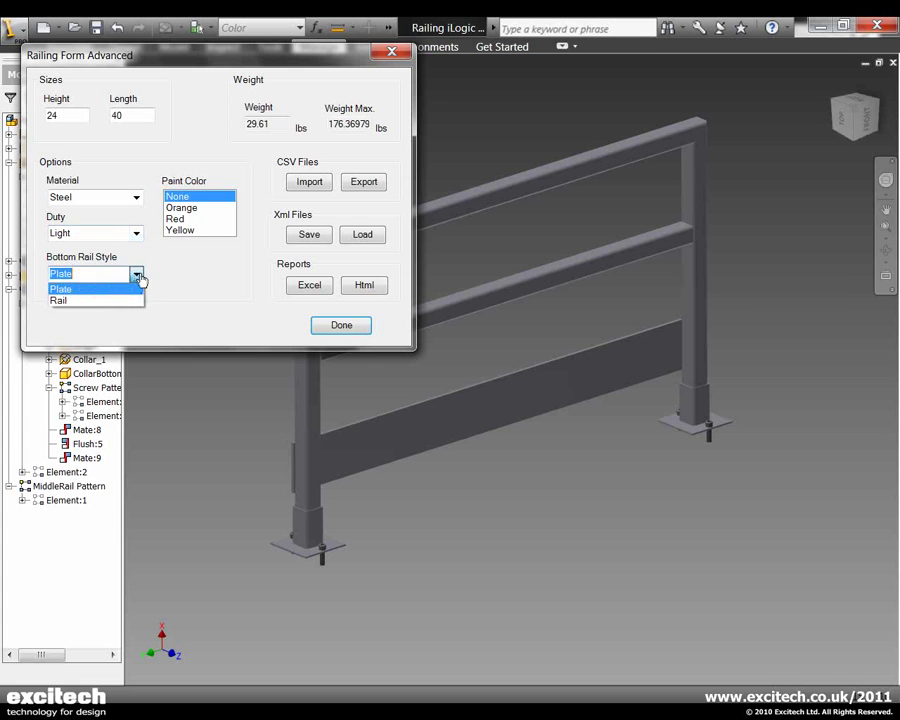
pyautogui.click(97, 301)
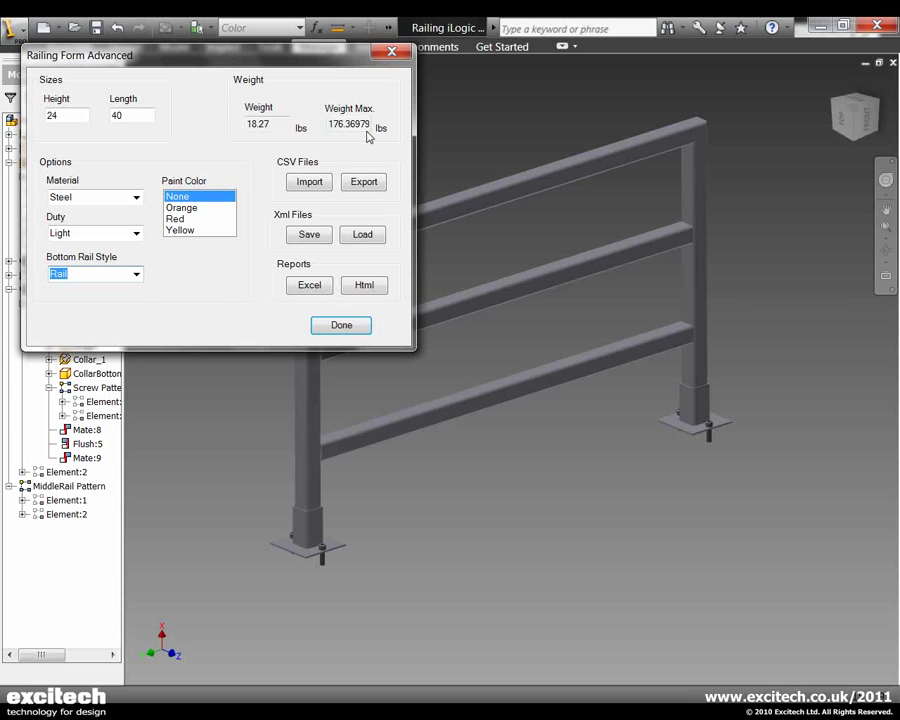
pyautogui.click(136, 274)
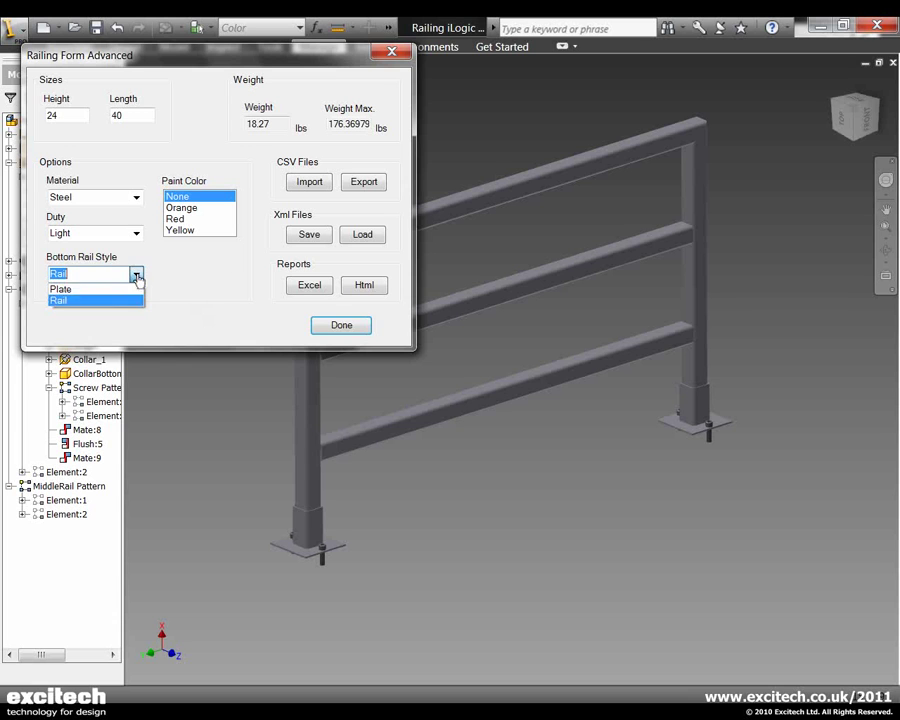
pyautogui.click(136, 238)
pyautogui.click(136, 233)
pyautogui.click(113, 248)
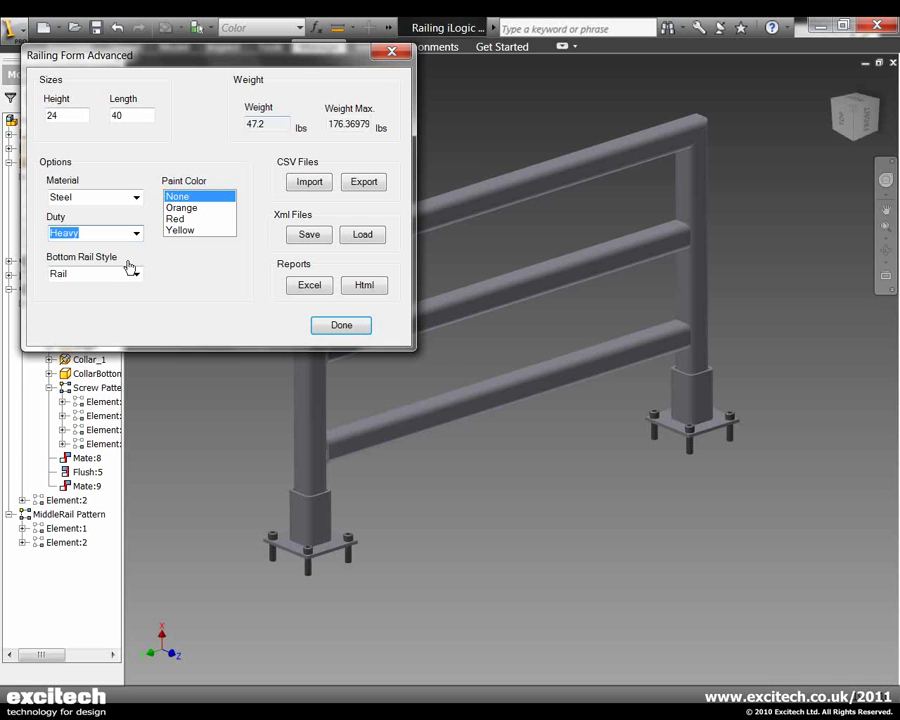
pyautogui.click(342, 326)
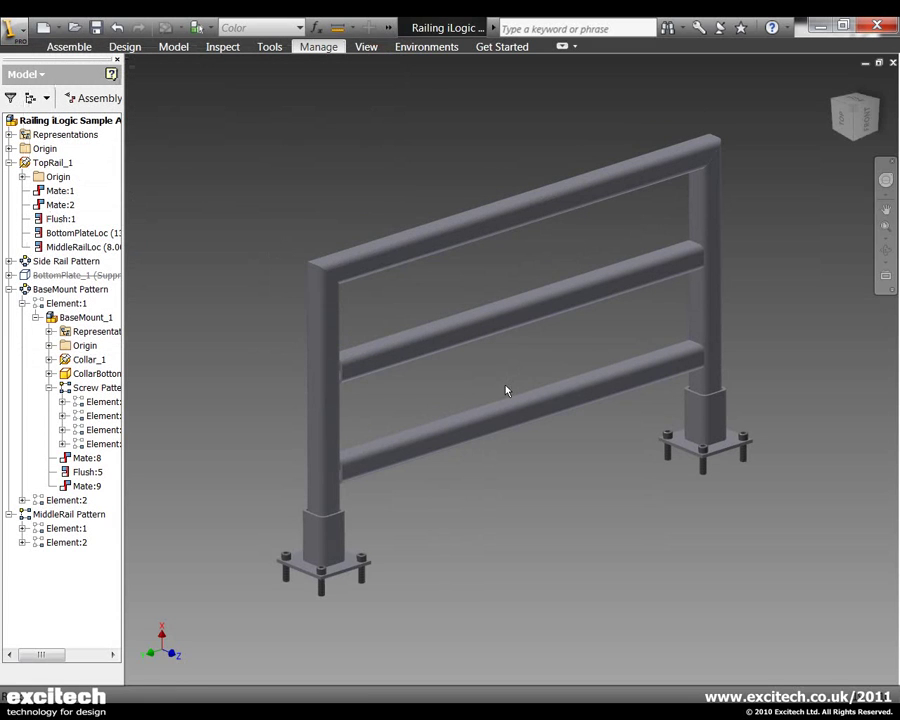
# Close the railing assembly without saving and create a new part from the Standard.ipt template
pyautogui.click(410, 400)
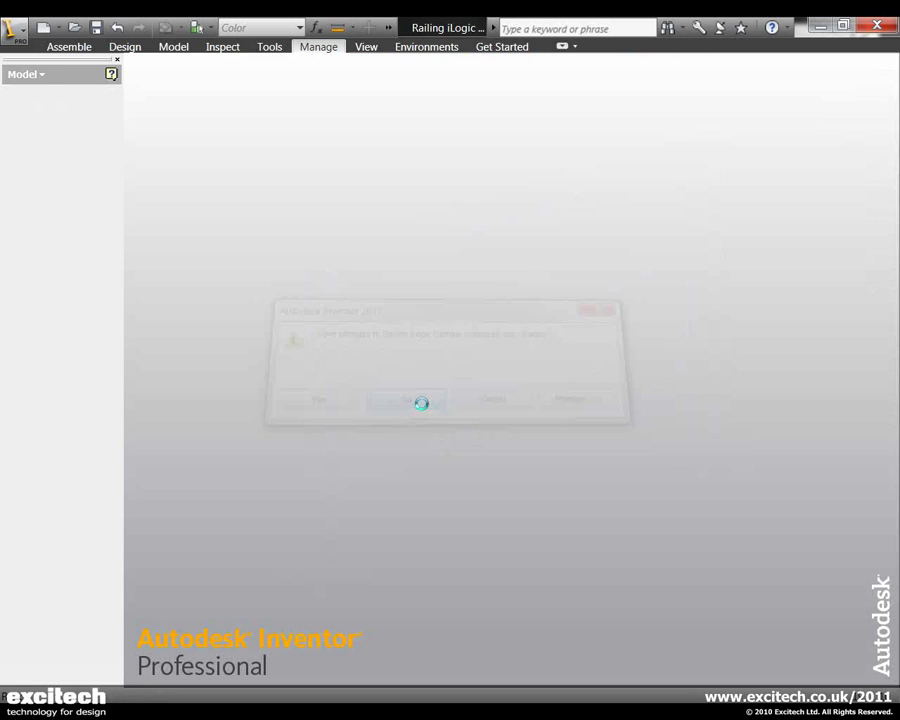
pyautogui.click(44, 27)
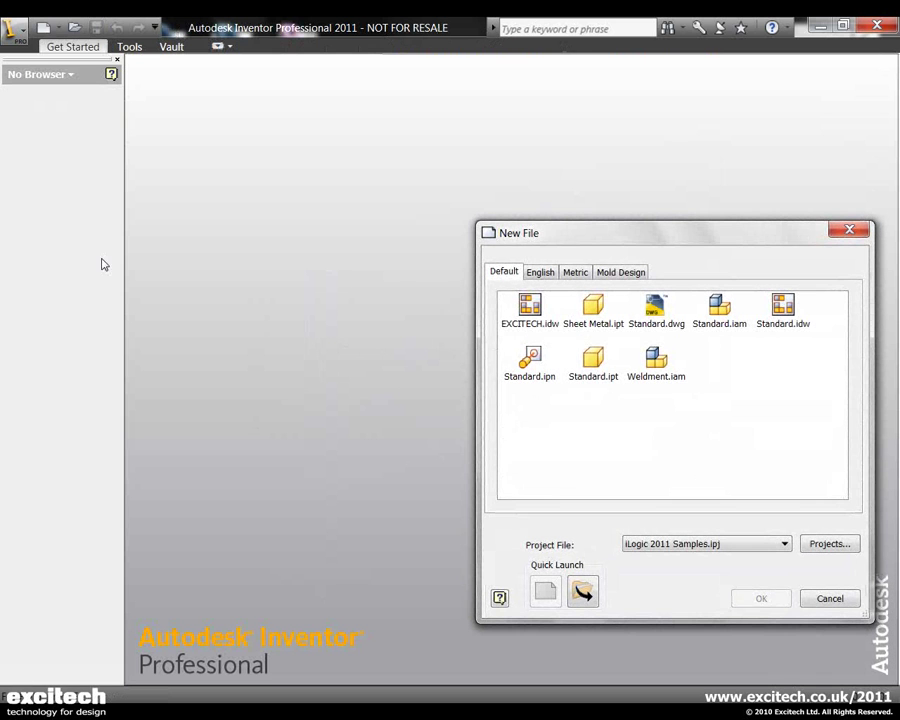
pyautogui.click(593, 358)
pyautogui.click(761, 600)
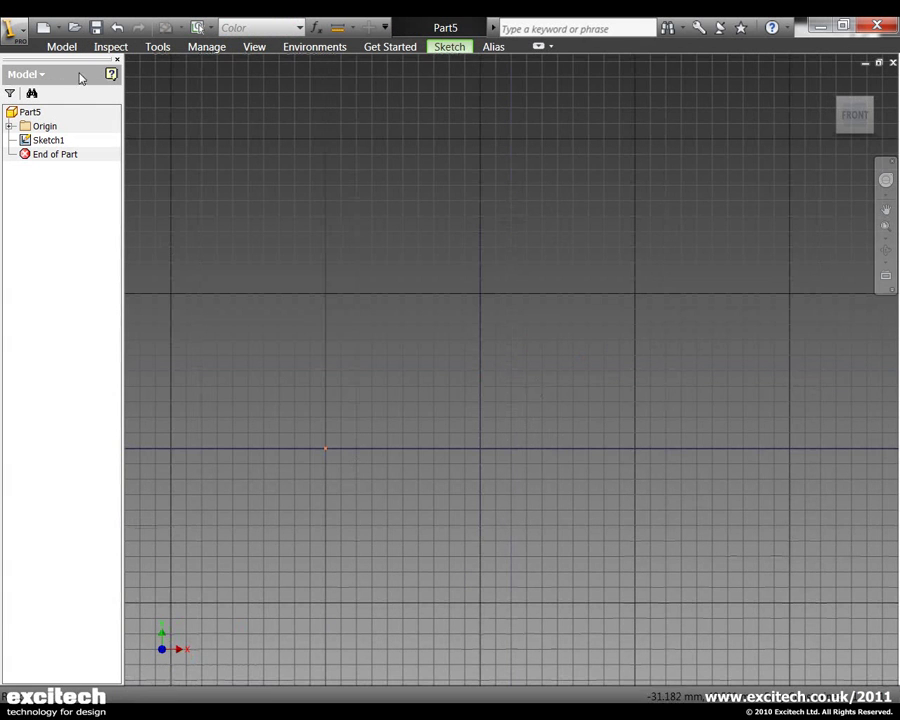
# Sketch a rectangle 400 mm wide and 16 mm high with its first corner at the origin point
pyautogui.click(62, 47)
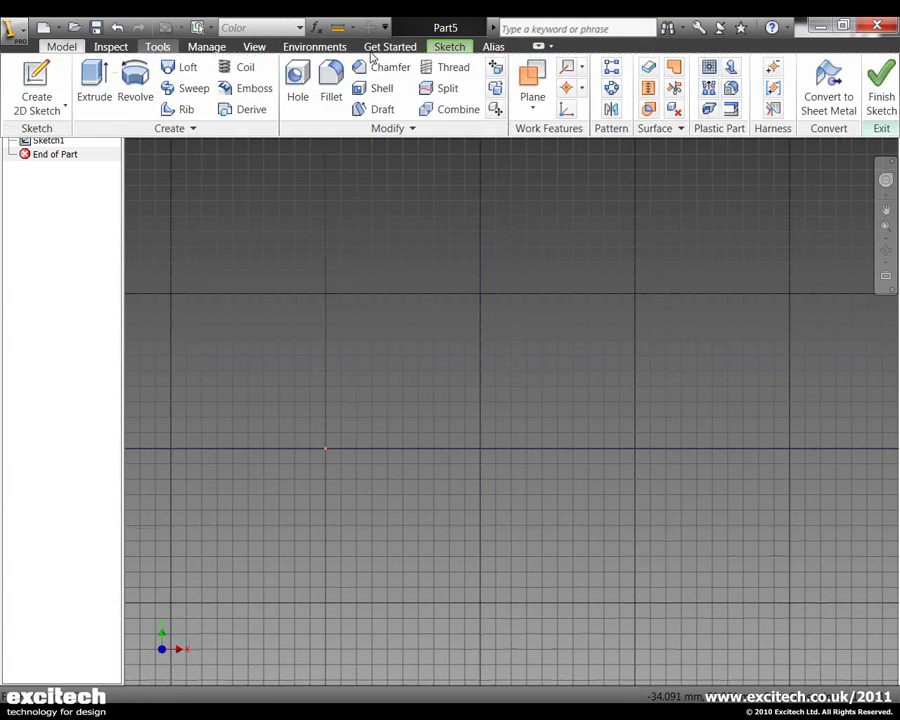
pyautogui.click(452, 47)
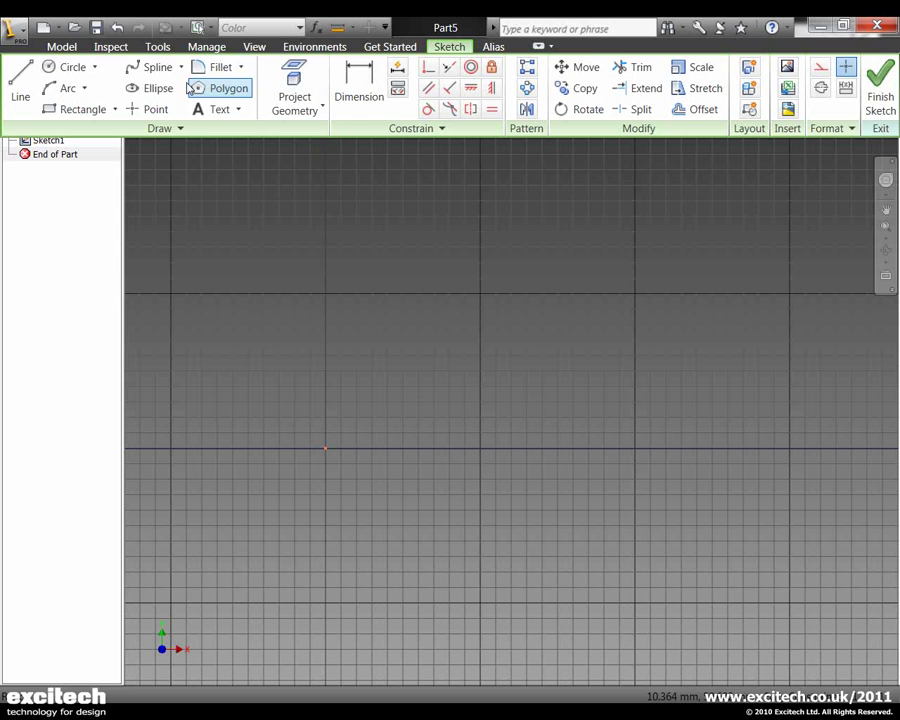
pyautogui.click(66, 110)
pyautogui.click(325, 448)
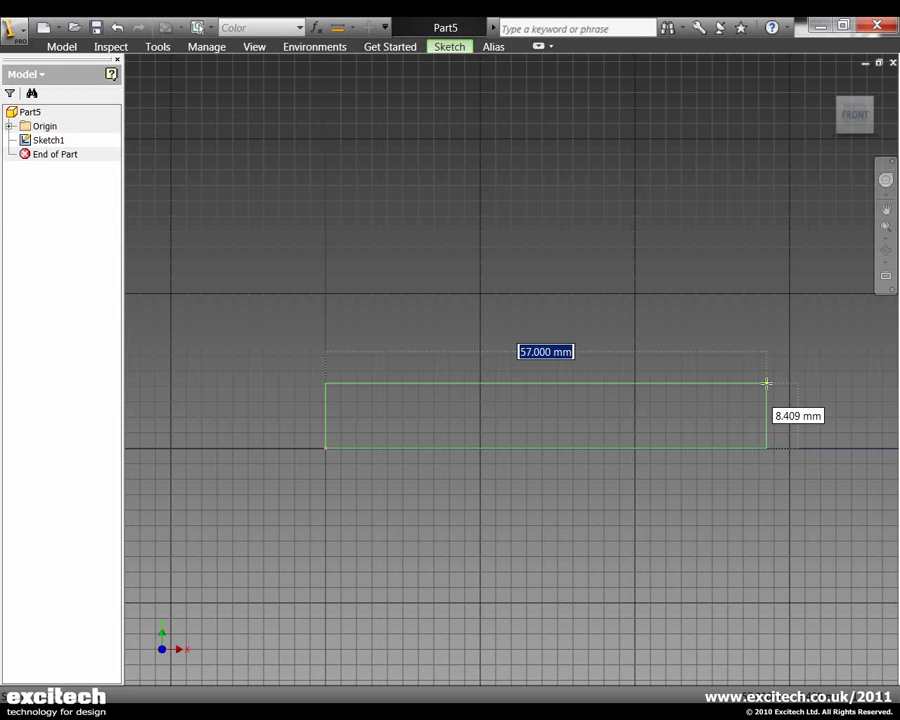
pyautogui.write('400')
pyautogui.press('Tab')
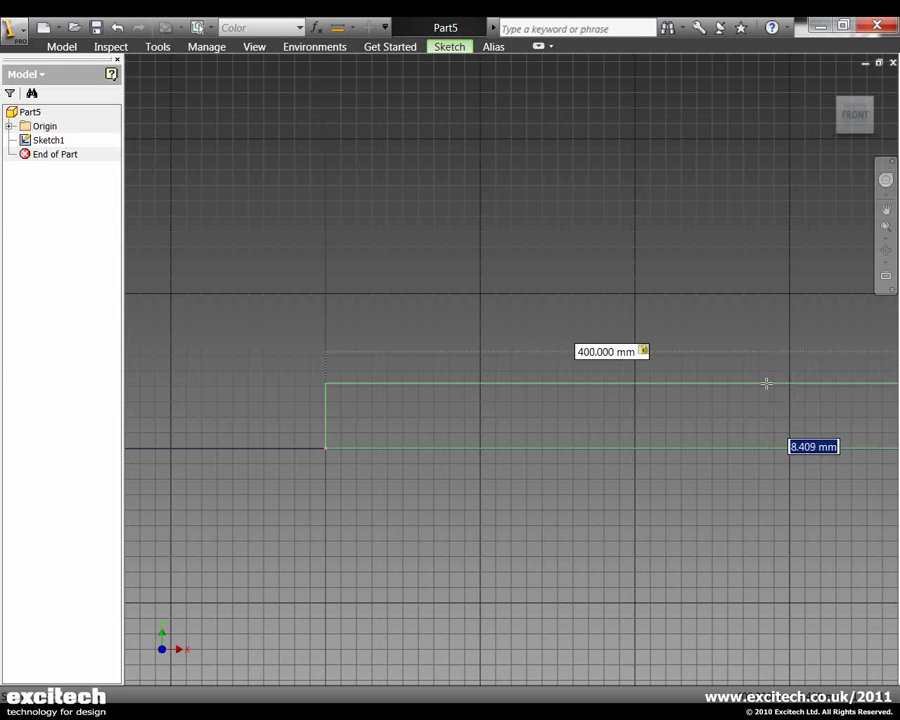
pyautogui.write('26')
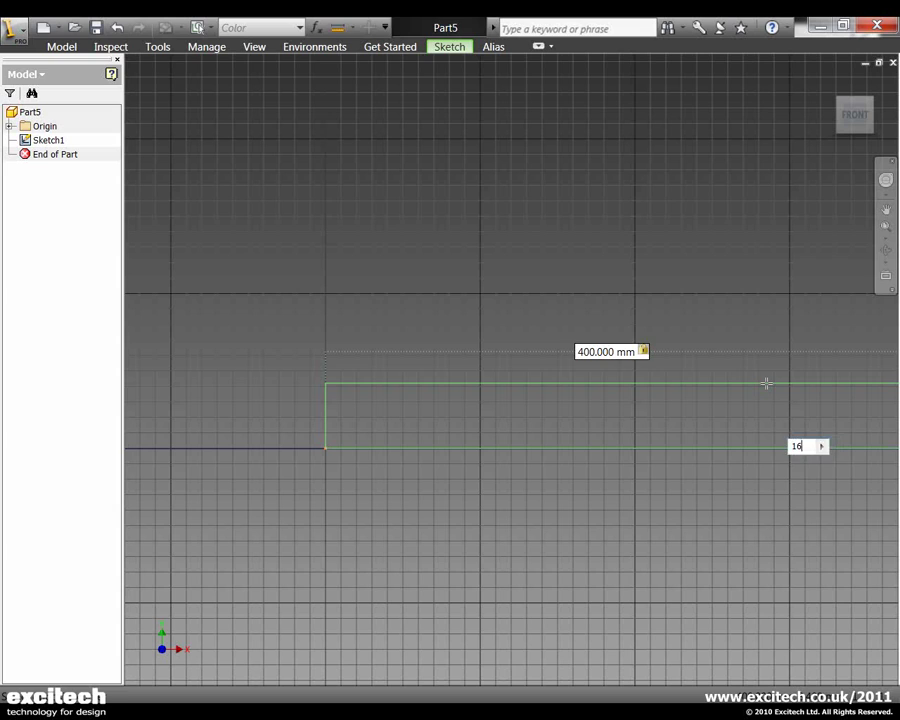
pyautogui.press('Return')
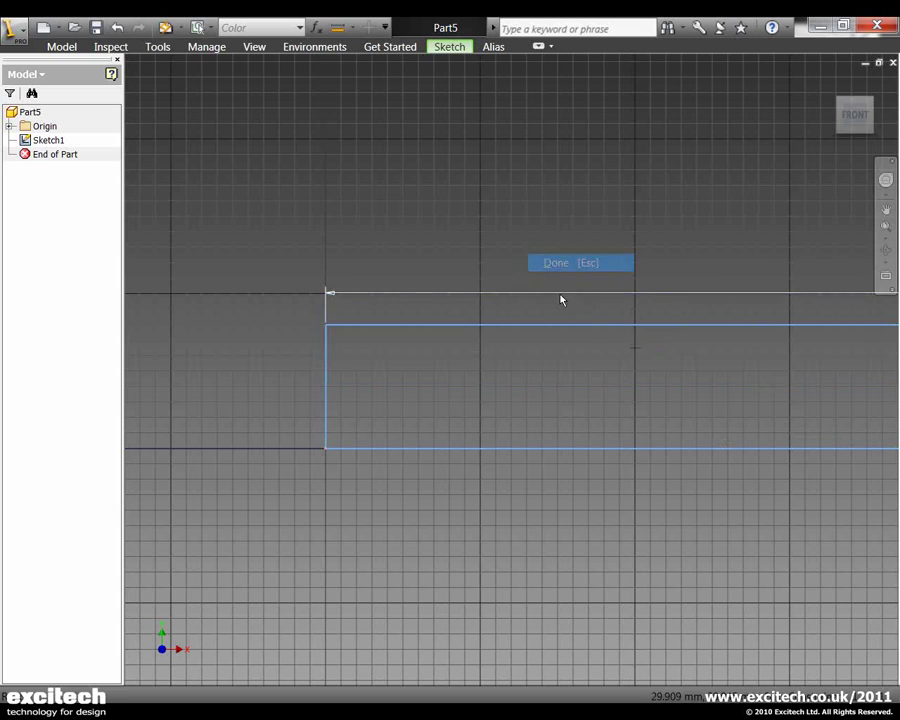
# Finish the rectangle sketch and extrude it by a distance linked to its 16 mm height dimension, d1
pyautogui.scroll(-5, 536, 267)
pyautogui.moveTo(553, 271)
pyautogui.keyDown('shift'); pyautogui.mouseDown(button='middle')
pyautogui.moveTo(578, 378)
pyautogui.moveTo(520, 267)
pyautogui.moveTo(518, 345)
pyautogui.moveTo(550, 335)
pyautogui.moveTo(558, 267)
pyautogui.mouseUp(button='middle'); pyautogui.keyUp('shift')
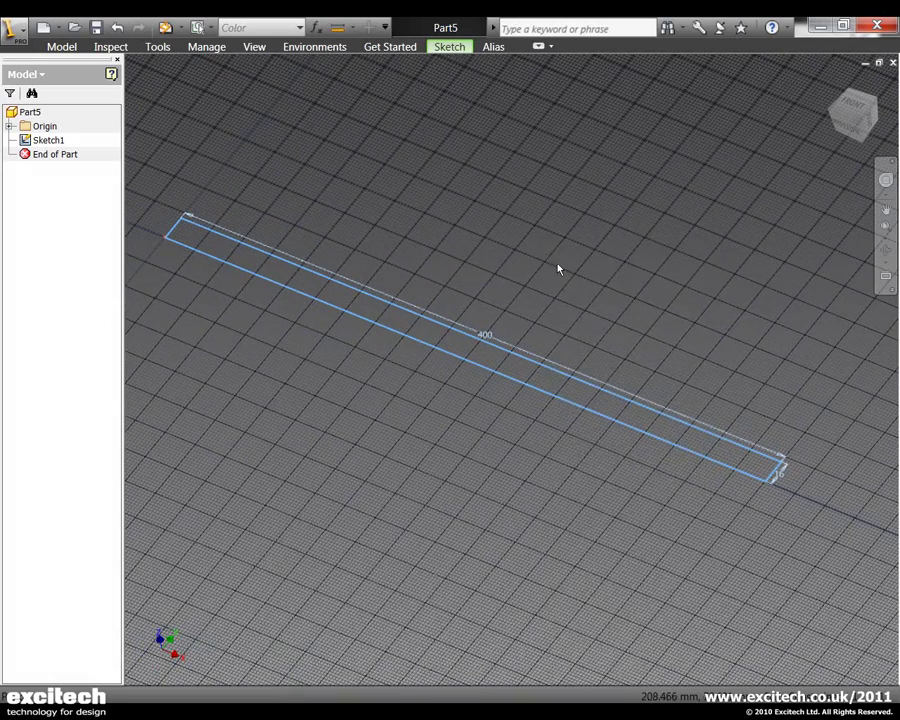
pyautogui.rightClick(544, 245)
pyautogui.click(610, 263)
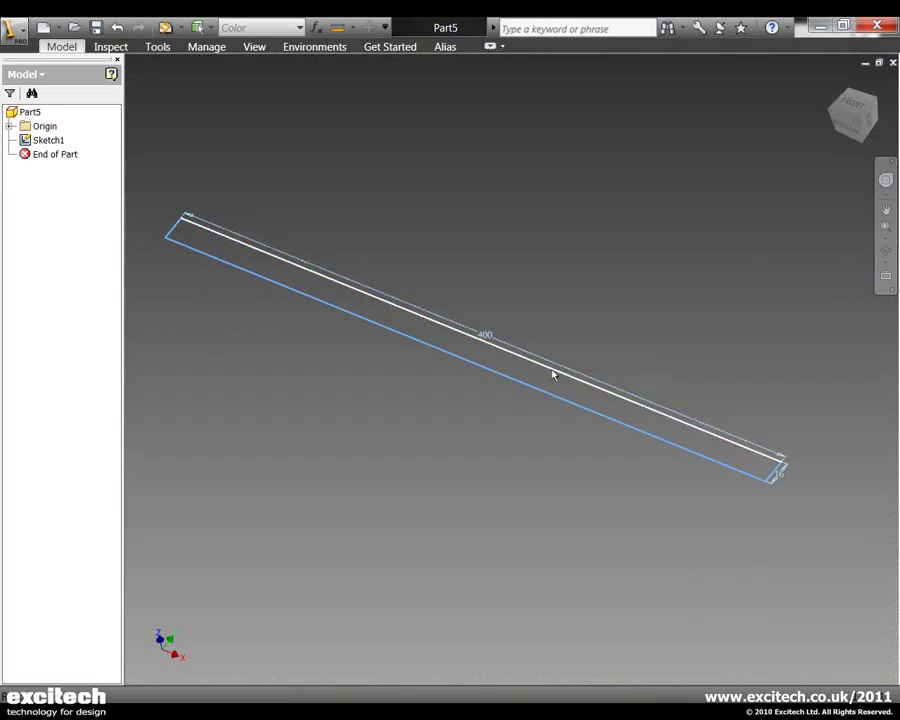
pyautogui.rightClick(542, 370)
pyautogui.press('Escape')
pyautogui.press('e')
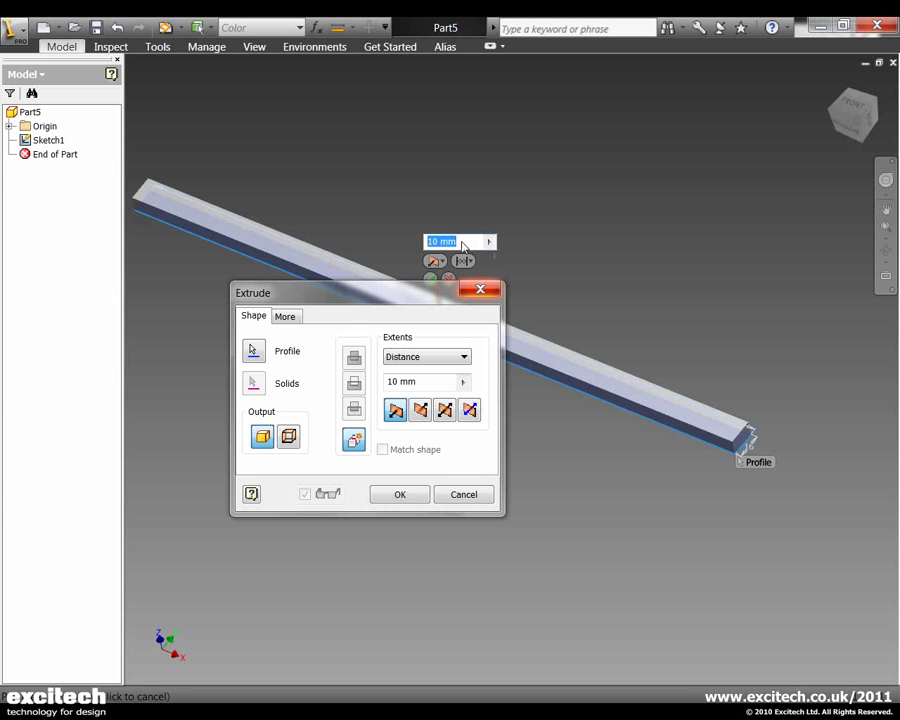
pyautogui.click(754, 449)
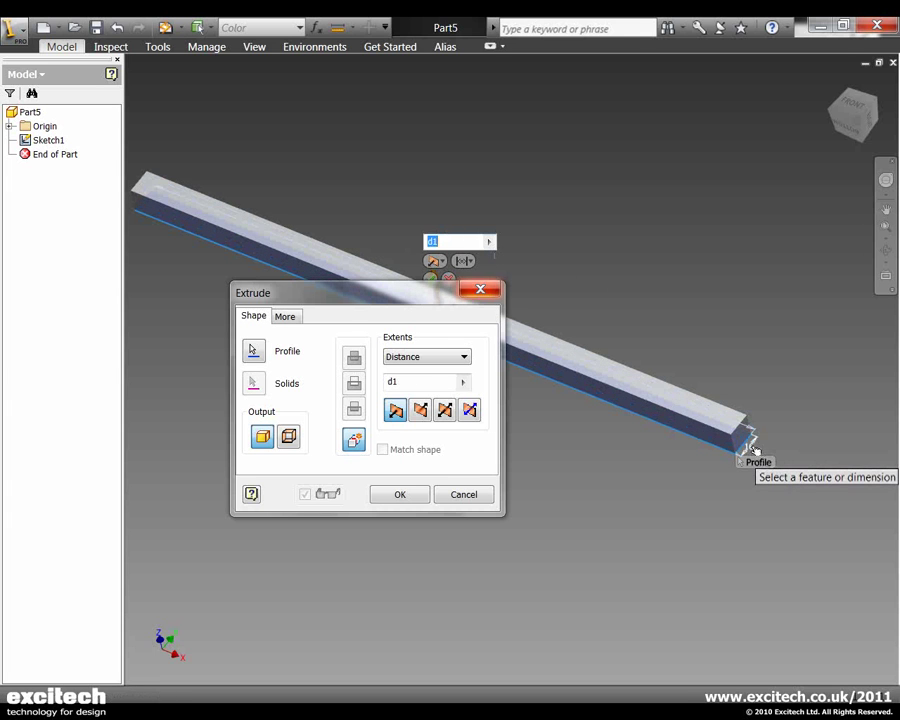
pyautogui.click(429, 279)
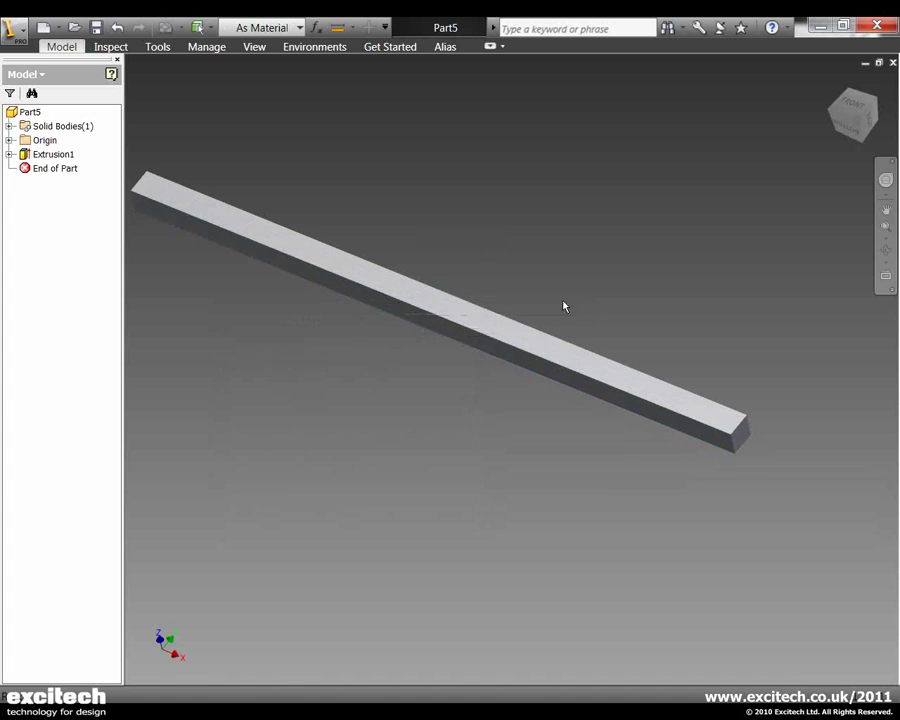
pyautogui.keyDown('shift'); pyautogui.moveTo(570, 371); pyautogui.dragTo(541, 305, button='middle'); pyautogui.keyUp('shift')
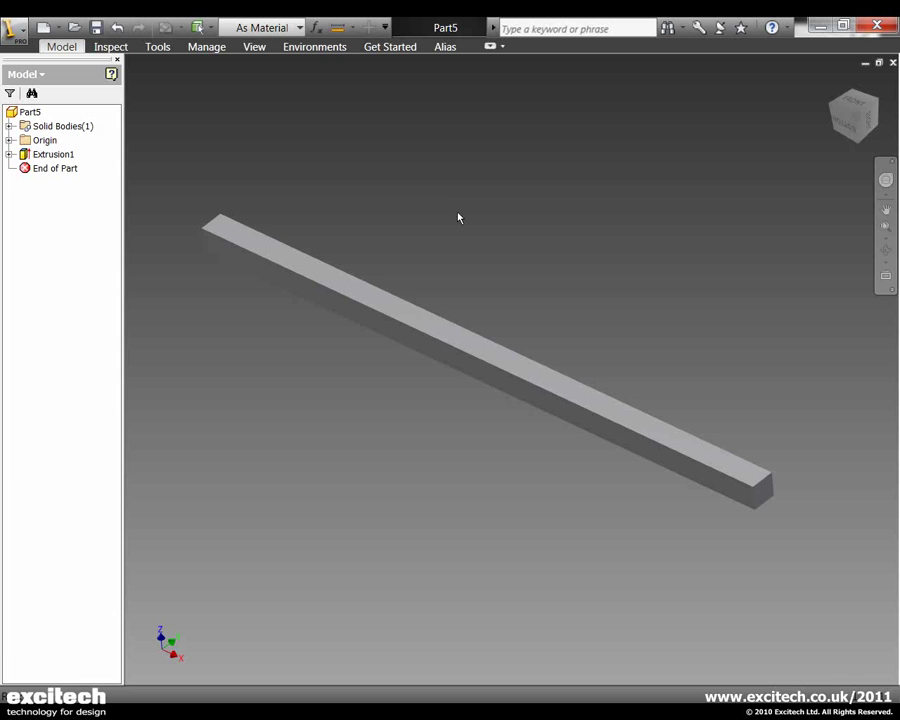
# Add a numeric user parameter named Hole_Space with a value of 25 mm to the part's parameters
pyautogui.click(316, 27)
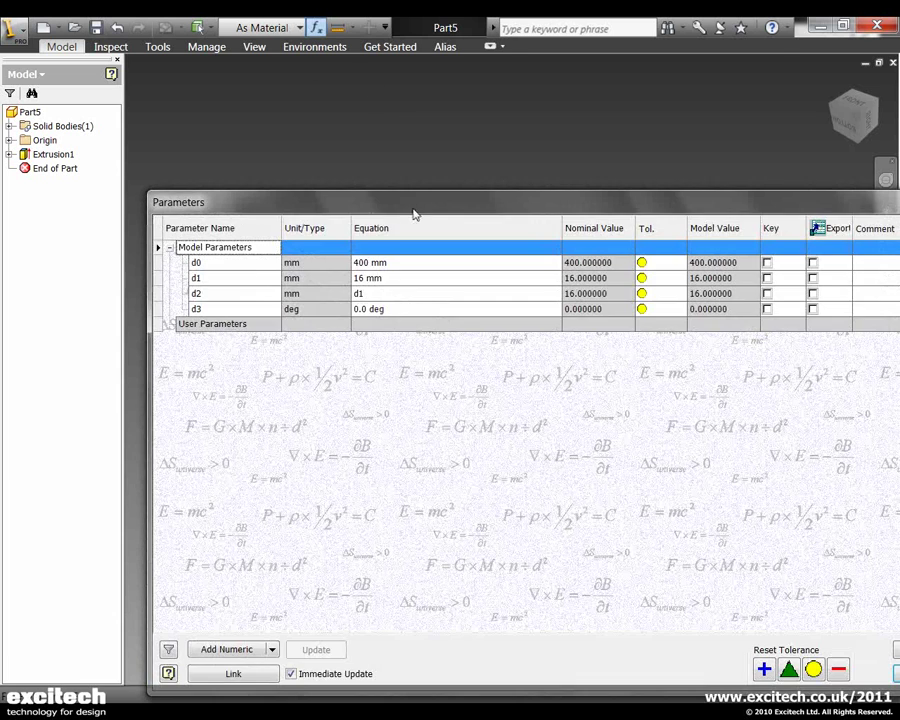
pyautogui.moveTo(414, 212); pyautogui.dragTo(322, 110)
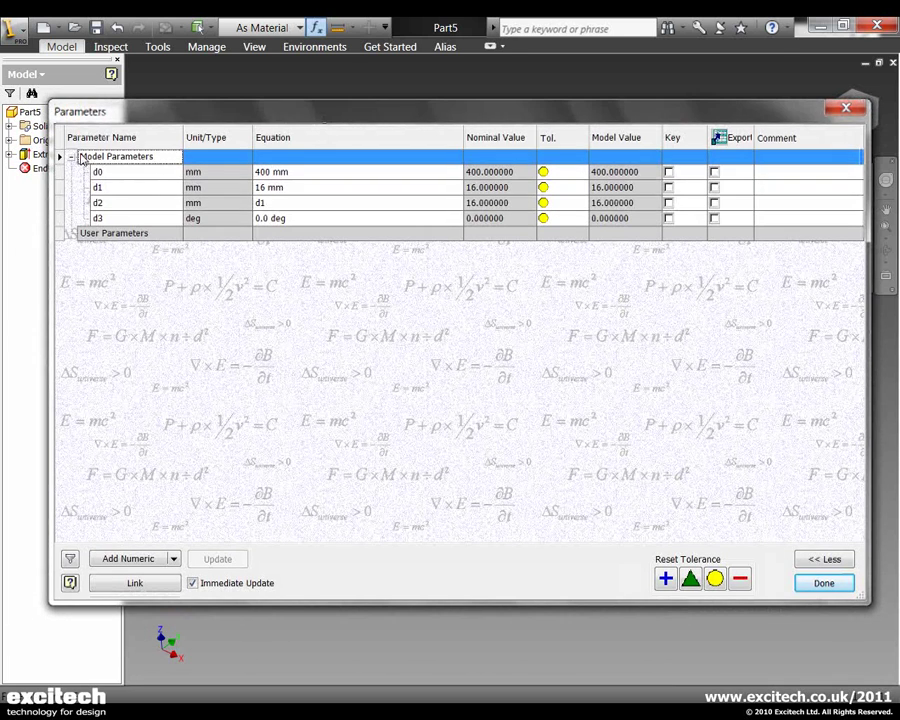
pyautogui.click(70, 157)
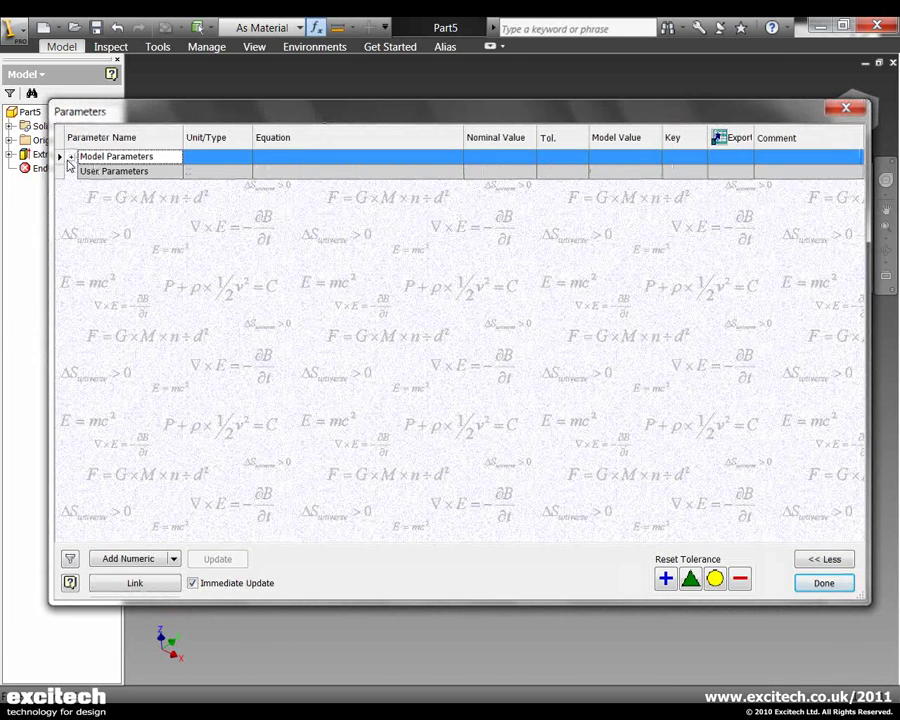
pyautogui.click(174, 560)
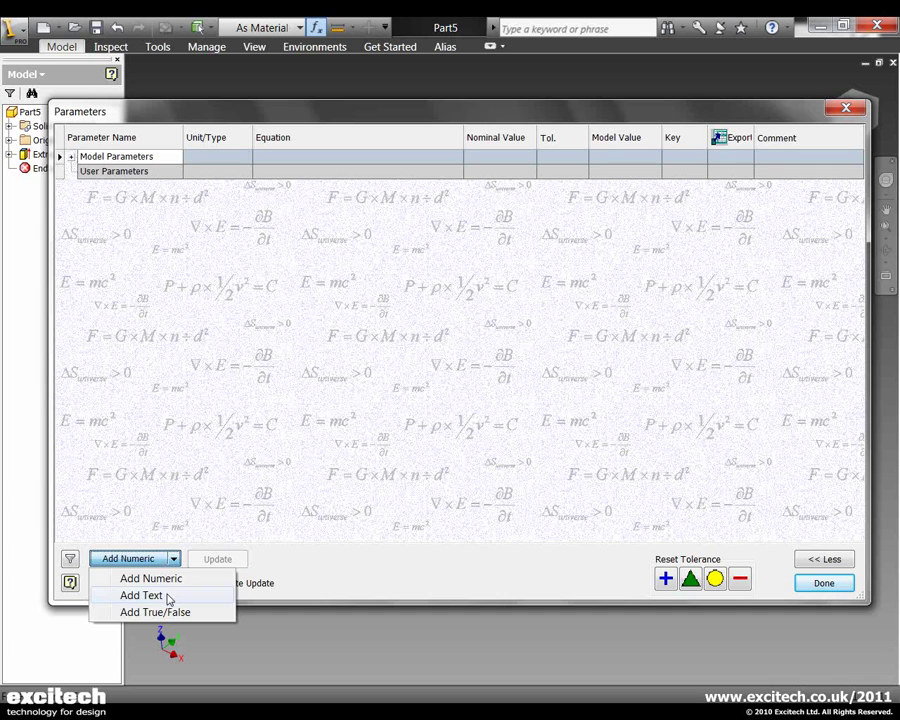
pyautogui.click(168, 582)
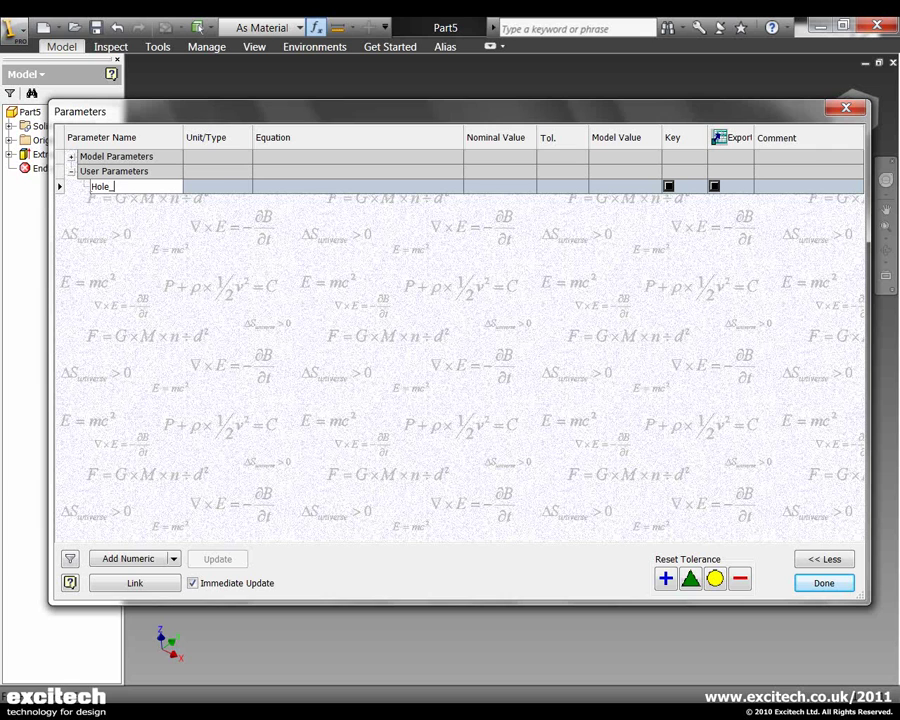
pyautogui.click(290, 191)
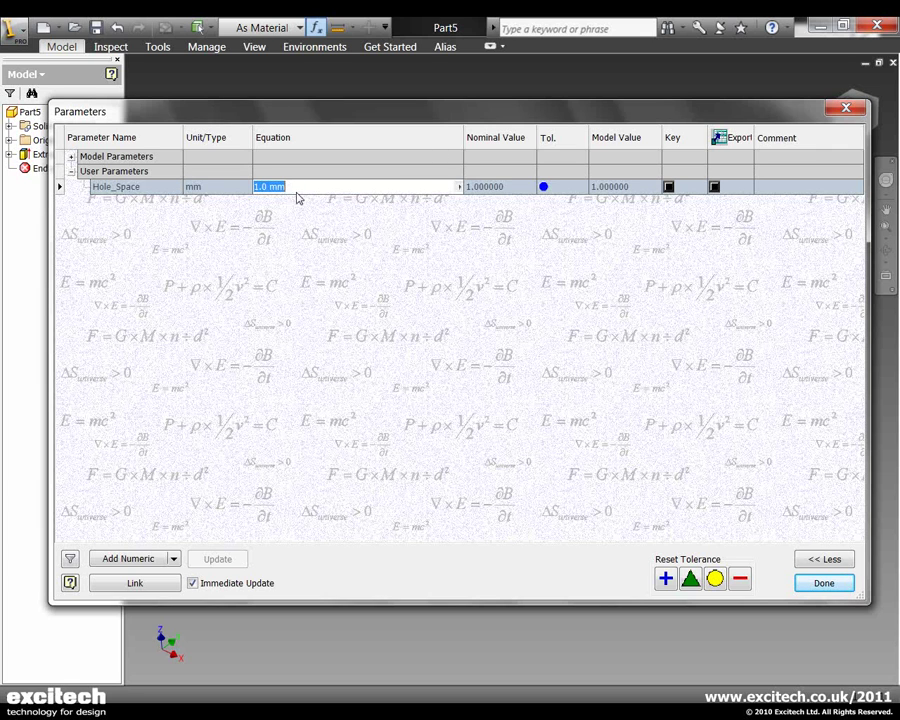
pyautogui.write('25')
pyautogui.press('Return')
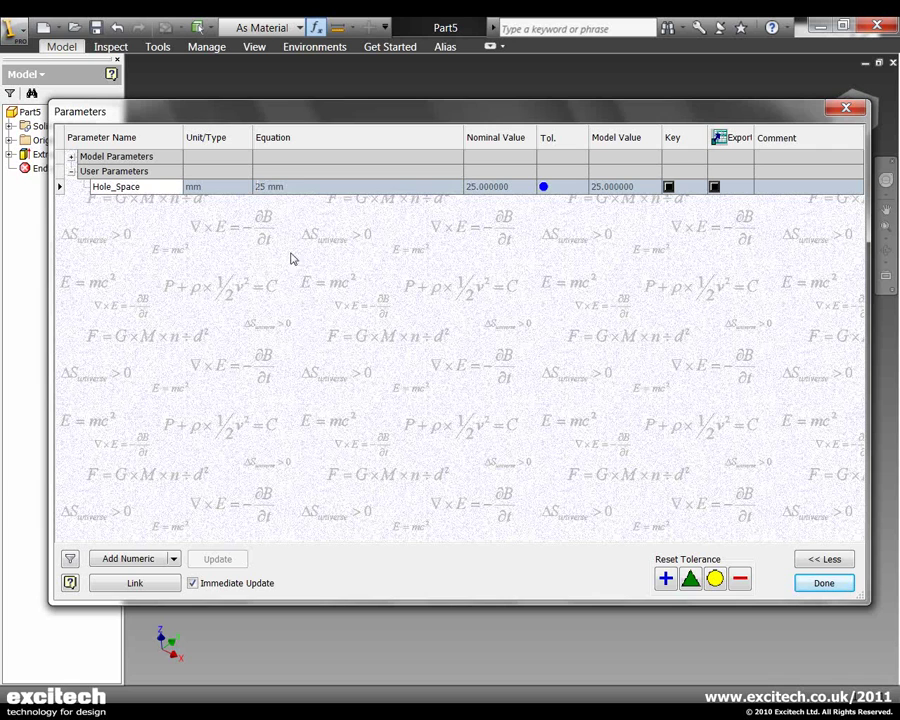
# Add a text user parameter named Paint below Hole_Space
pyautogui.click(174, 559)
pyautogui.click(173, 595)
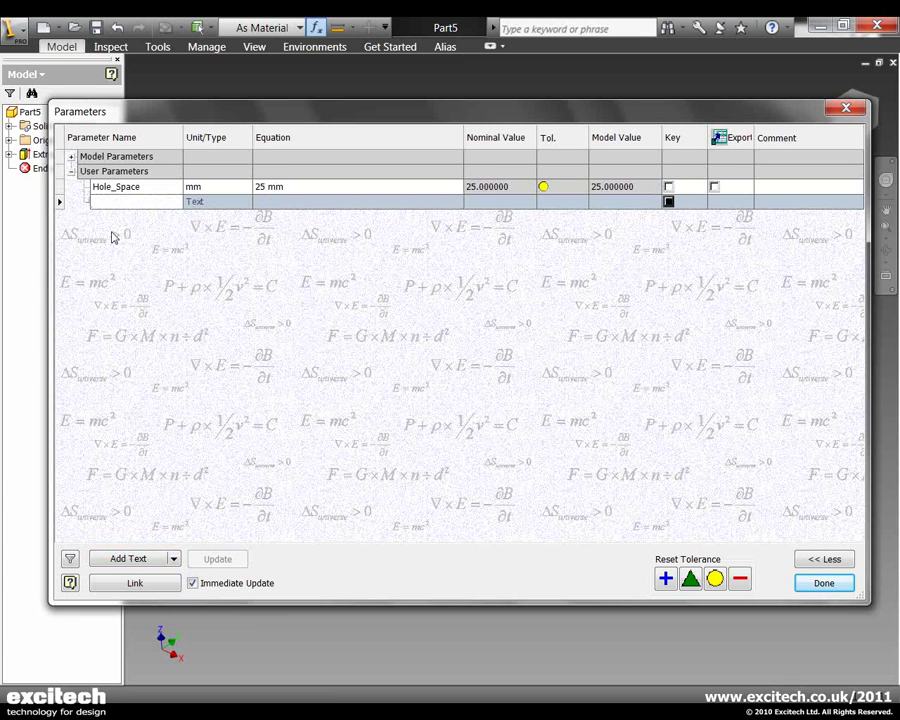
pyautogui.write('Paint')
# Make the Paint parameter multi-value with the options Red, Green and Blue, check its choices, and close the parameter table
pyautogui.rightClick(203, 203)
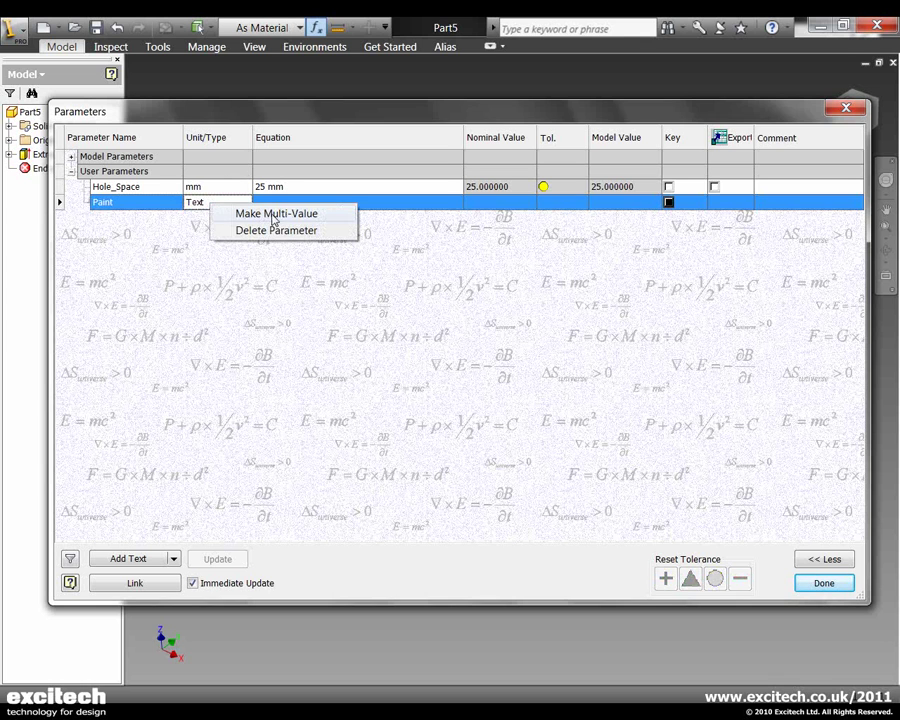
pyautogui.click(240, 213)
pyautogui.moveTo(572, 282); pyautogui.dragTo(391, 258)
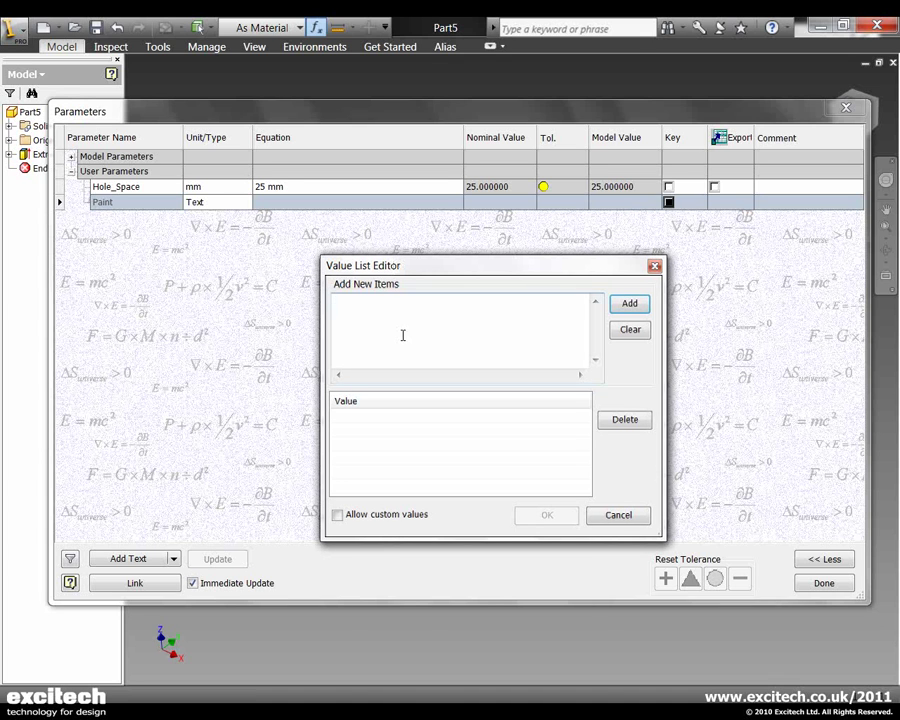
pyautogui.write('Red')
pyautogui.press('Return')
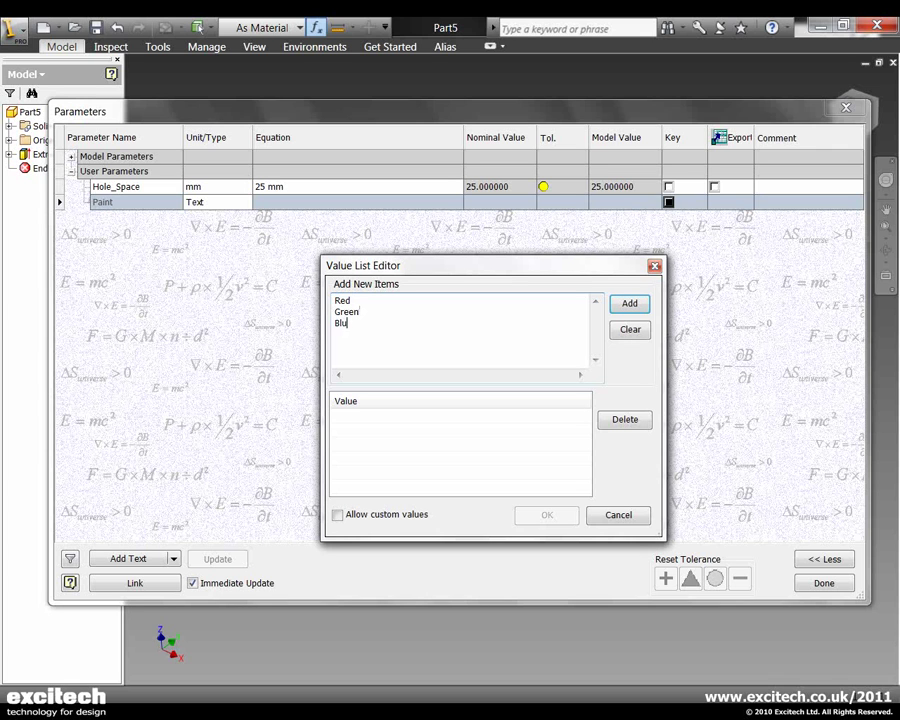
pyautogui.click(627, 303)
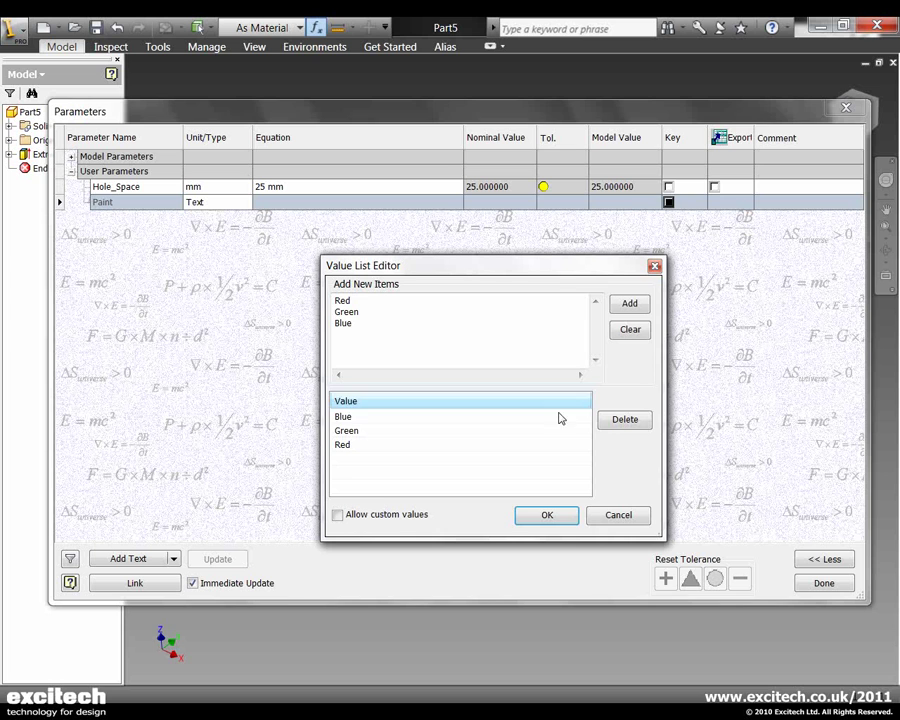
pyautogui.click(547, 515)
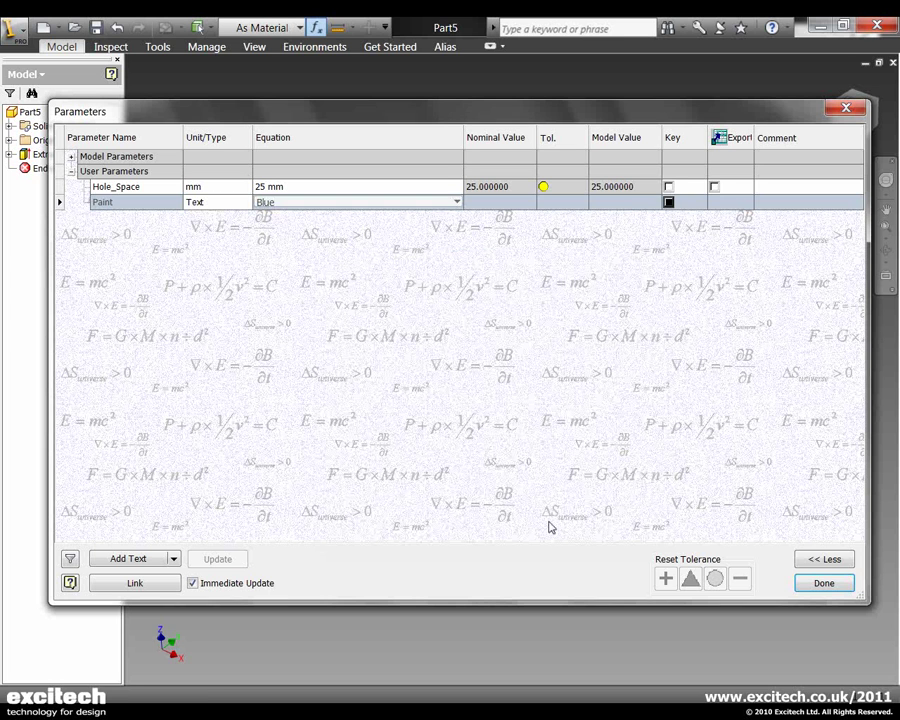
pyautogui.click(457, 203)
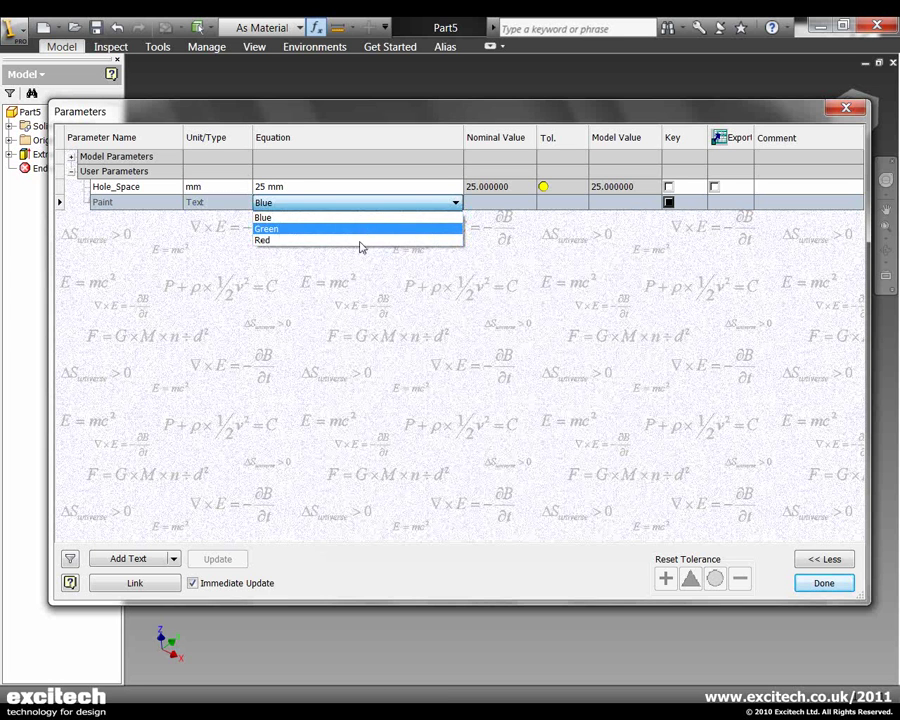
pyautogui.click(368, 330)
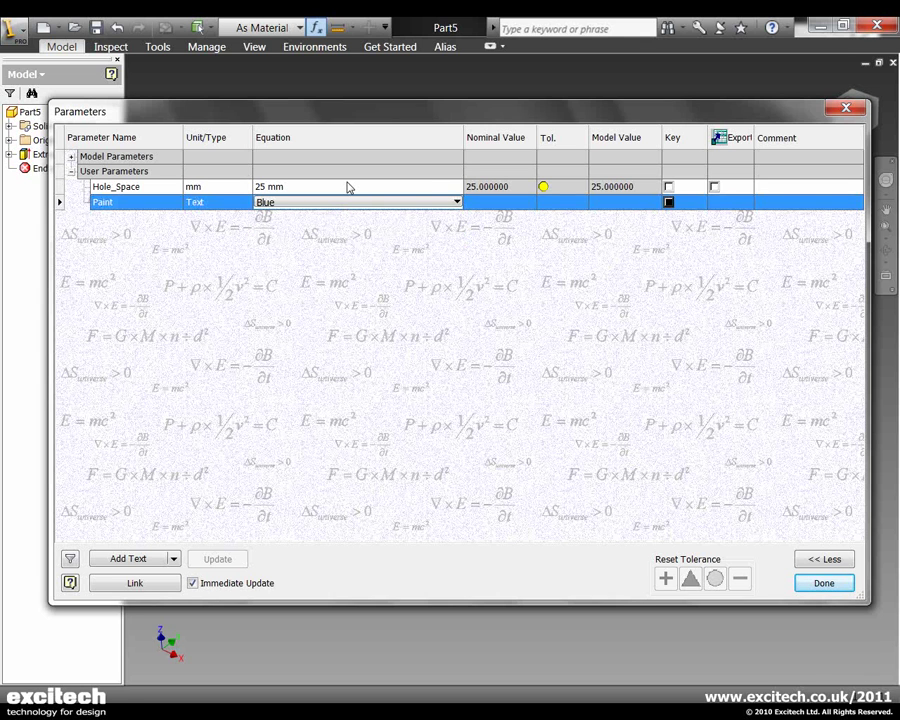
pyautogui.click(817, 582)
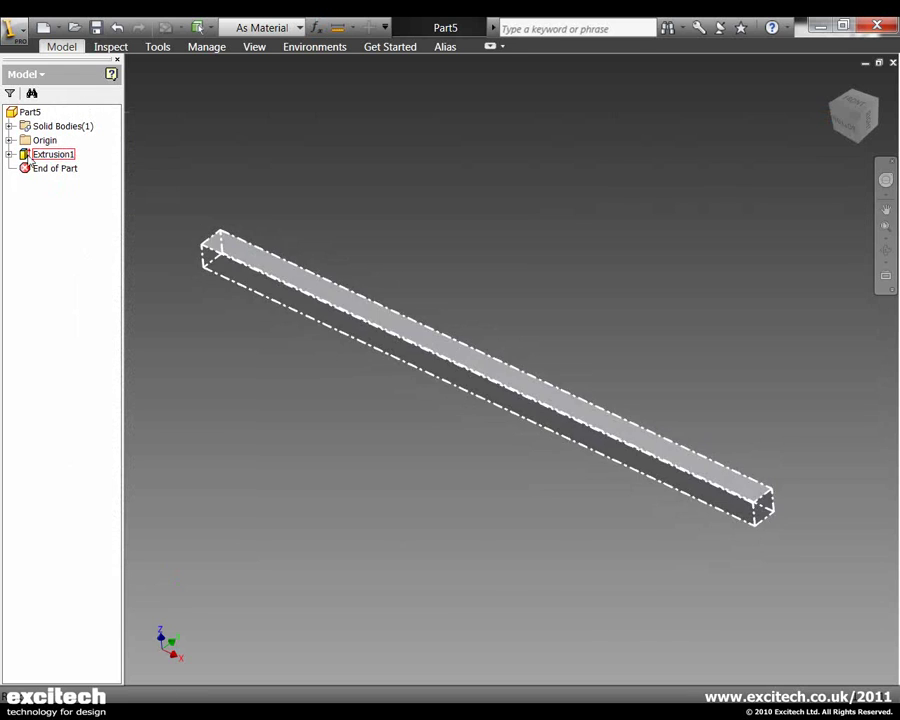
# Sketch a single point on the bar's upper face, on its lengthwise centreline near the origin end, and finish the sketch
pyautogui.scroll(6, 271, 277)
pyautogui.click(300, 295)
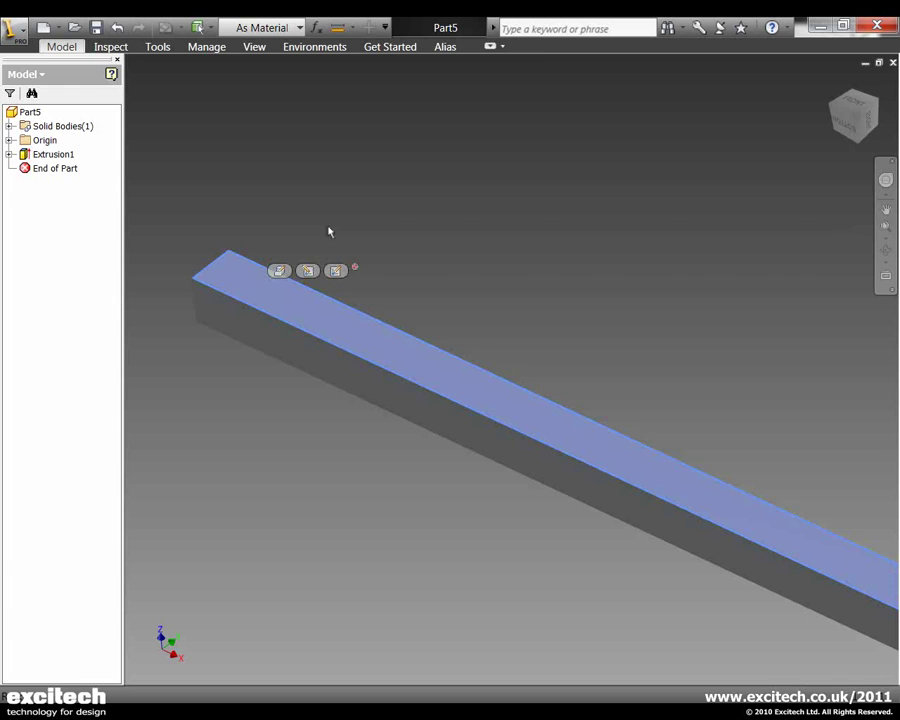
pyautogui.press('s')
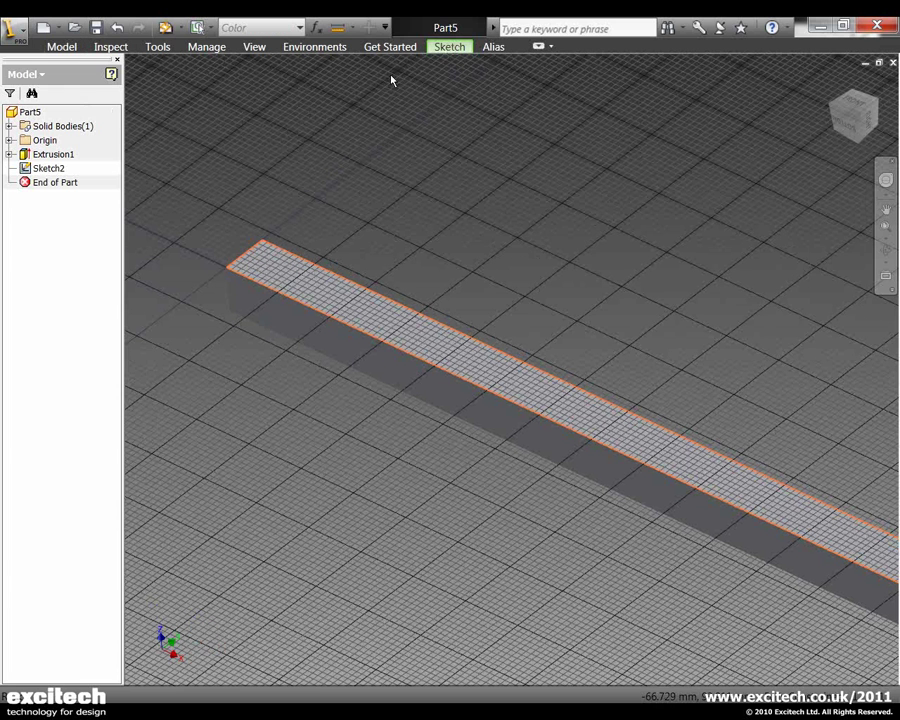
pyautogui.click(445, 50)
pyautogui.click(150, 109)
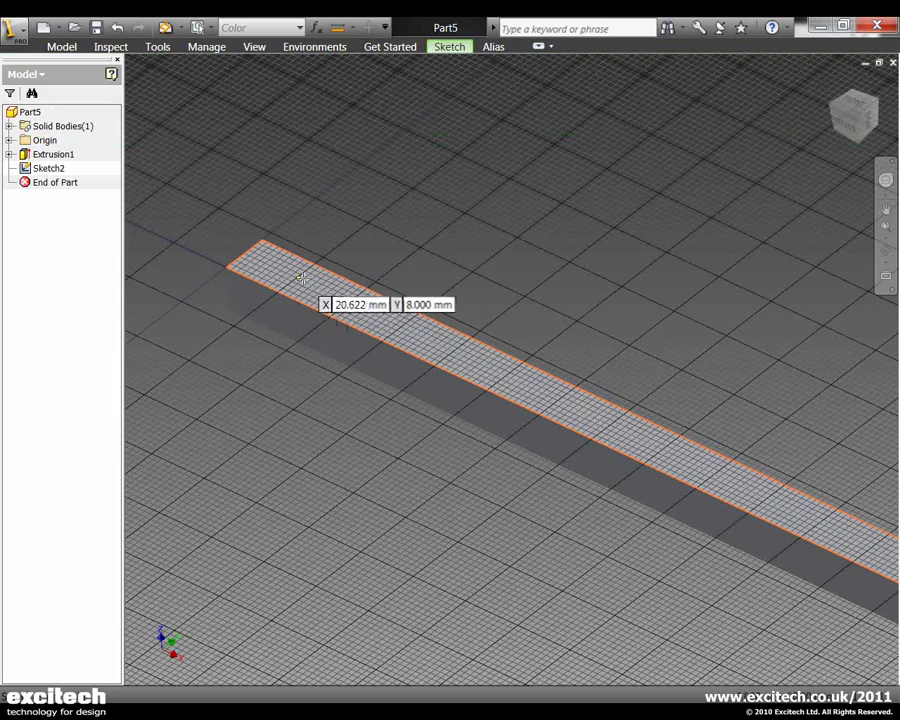
pyautogui.scroll(-2, 338, 284)
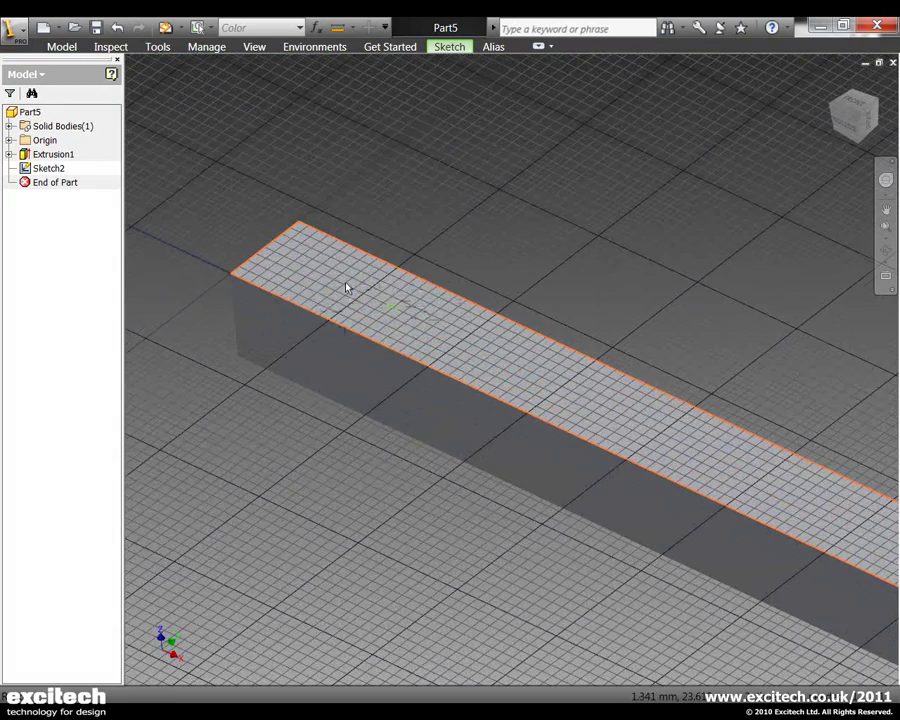
pyautogui.scroll(3, 350, 286)
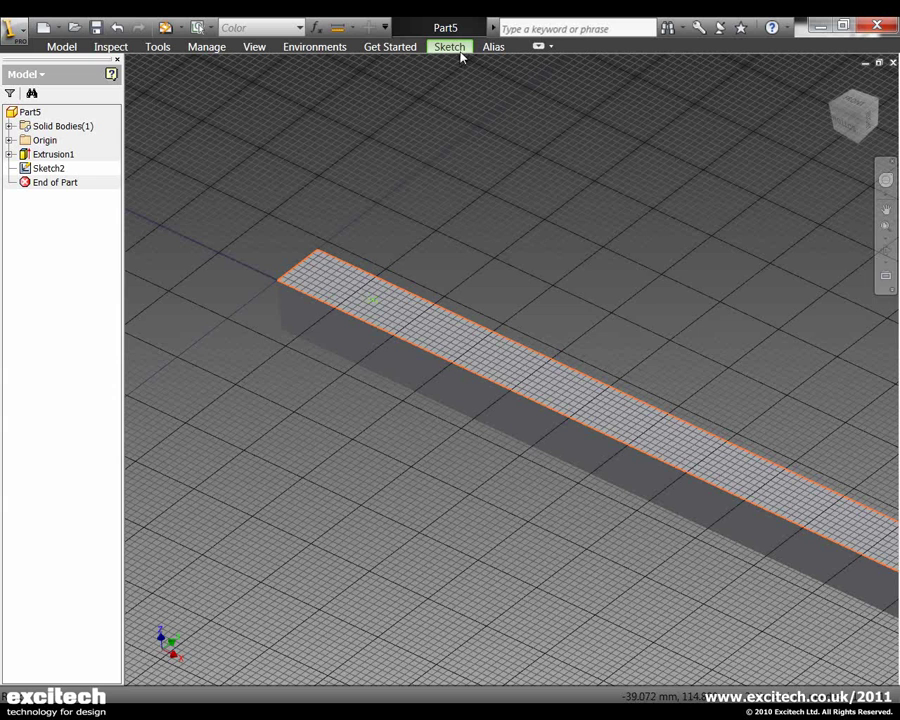
pyautogui.rightClick(510, 189)
pyautogui.click(540, 220)
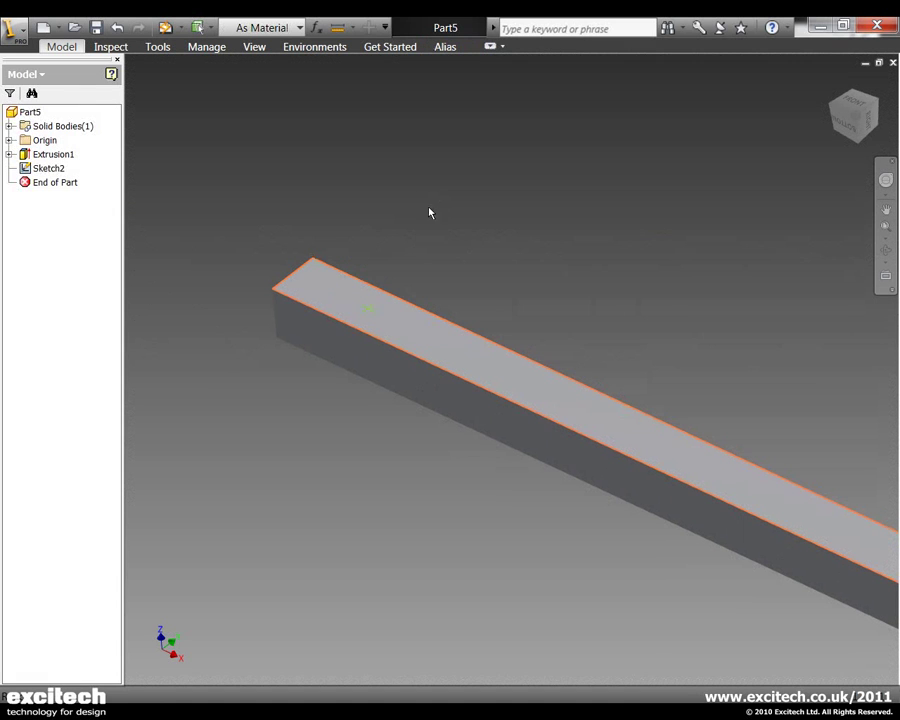
# Create a simple 3 mm hole at the sketched point with Through All termination
pyautogui.click(64, 47)
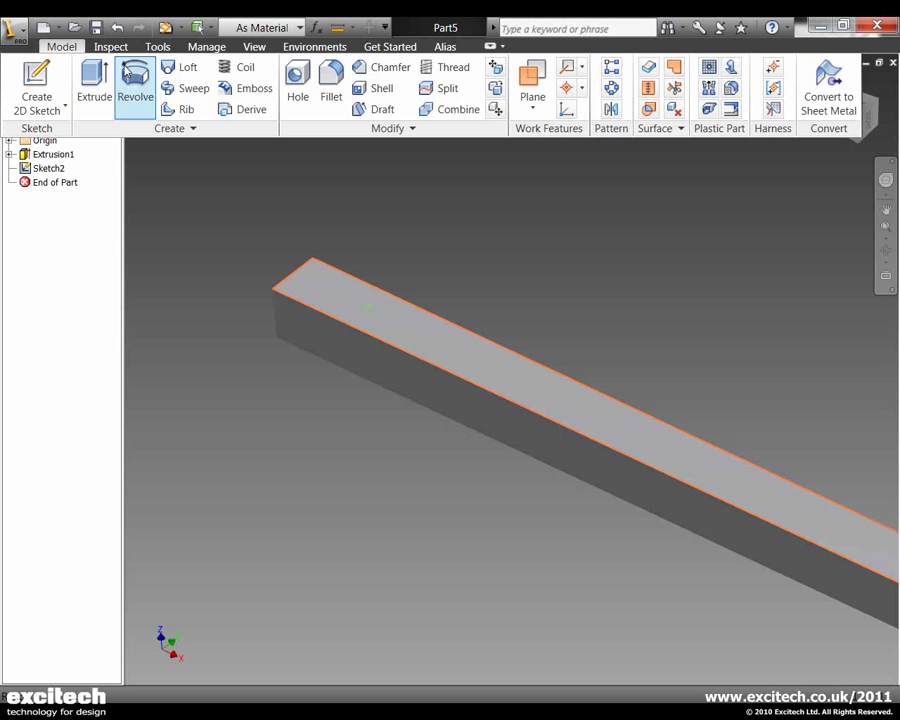
pyautogui.click(297, 78)
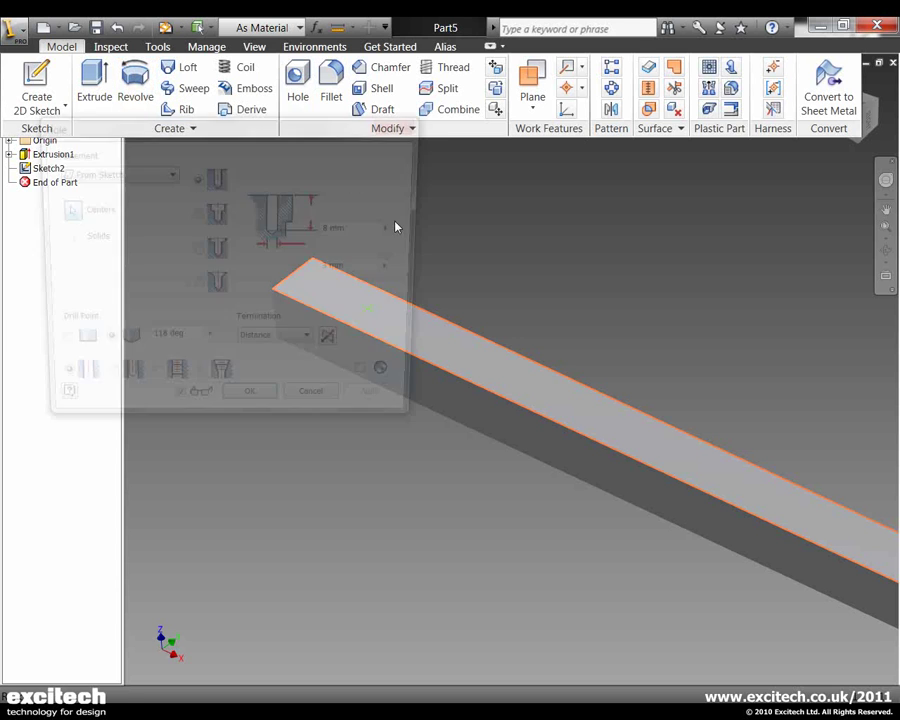
pyautogui.click(300, 345)
pyautogui.click(285, 370)
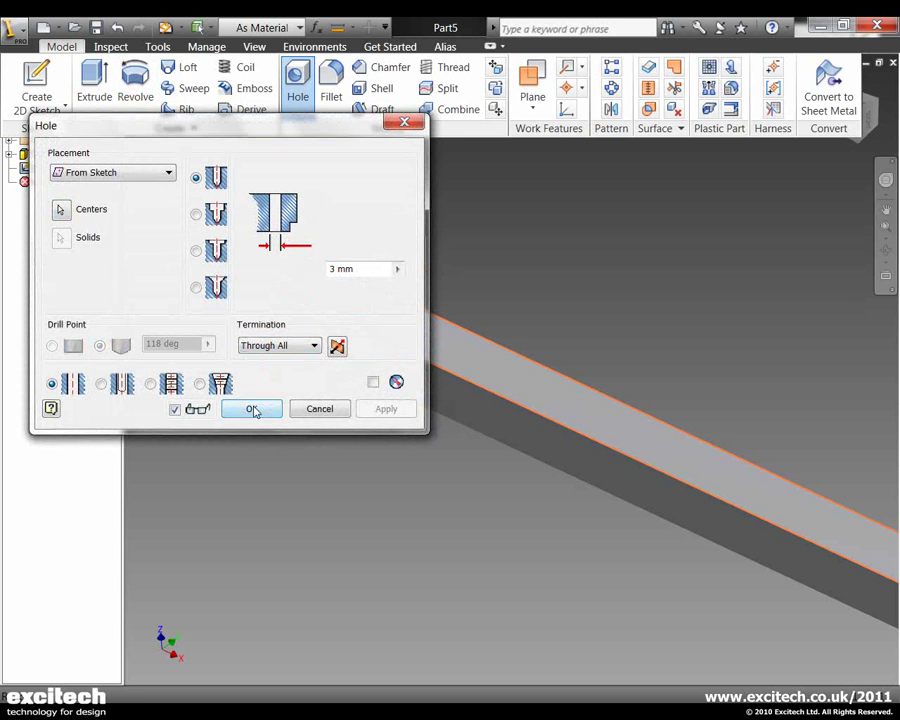
pyautogui.click(253, 410)
pyautogui.scroll(-3, 458, 261)
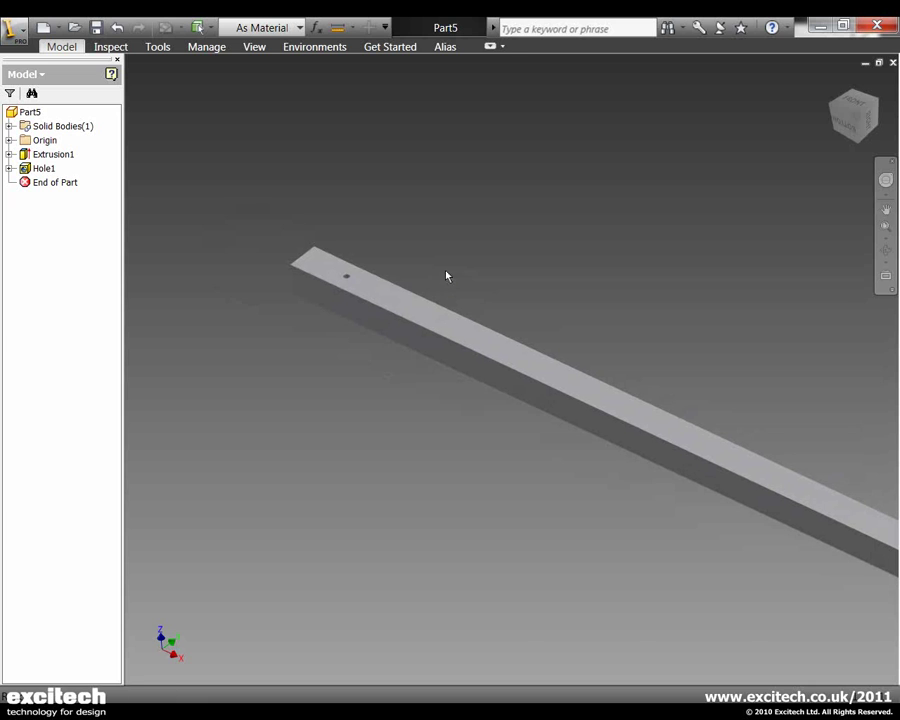
# Create a rectangular pattern of the hole along the bar's long upper edge with 6 occurrences and Hole_Space as the spacing
pyautogui.click(62, 47)
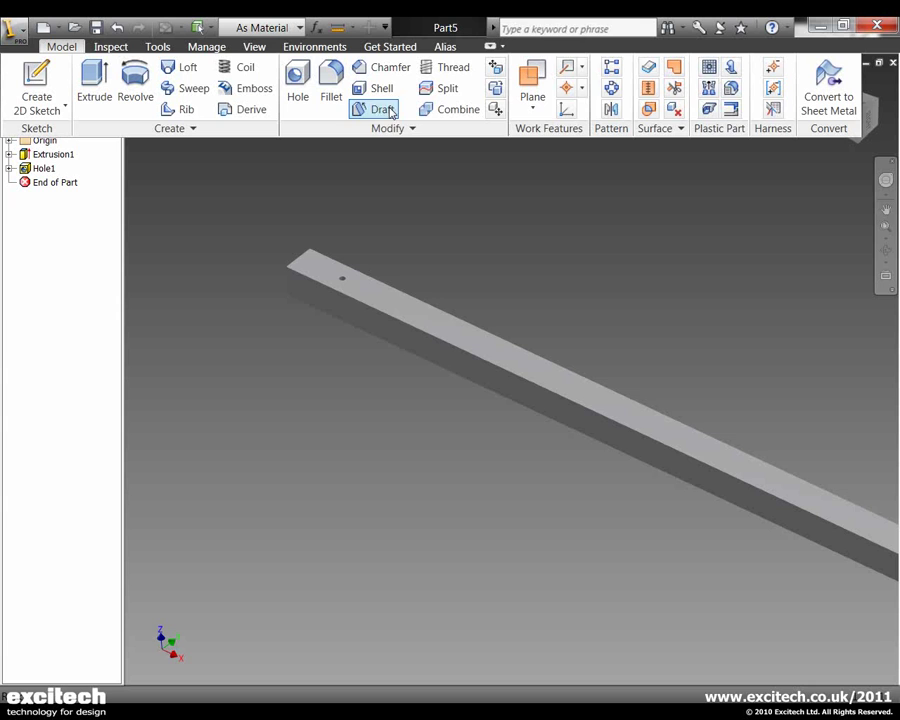
pyautogui.click(611, 67)
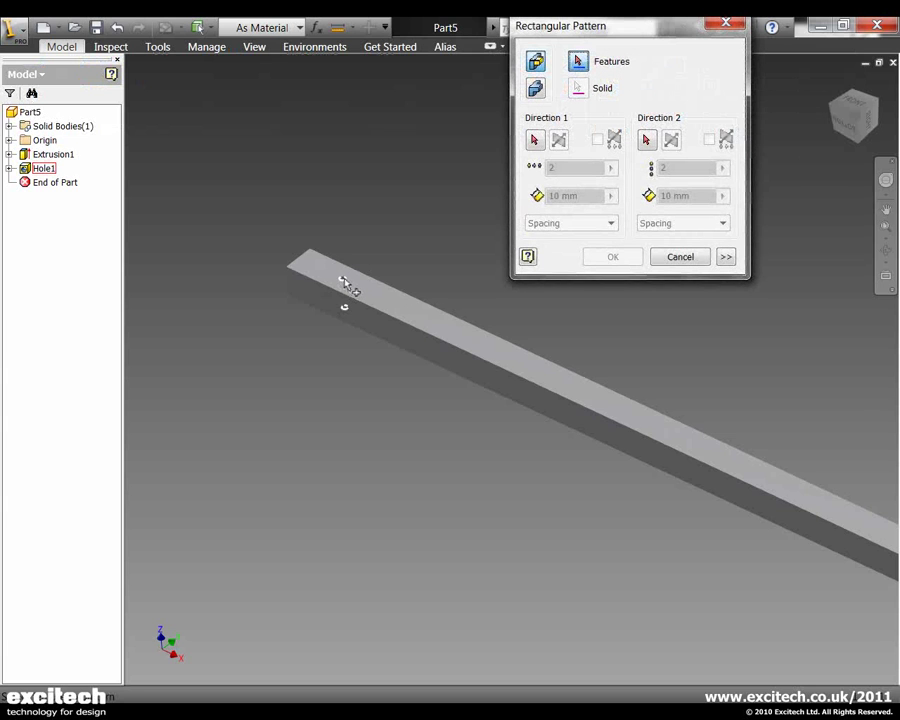
pyautogui.click(344, 282)
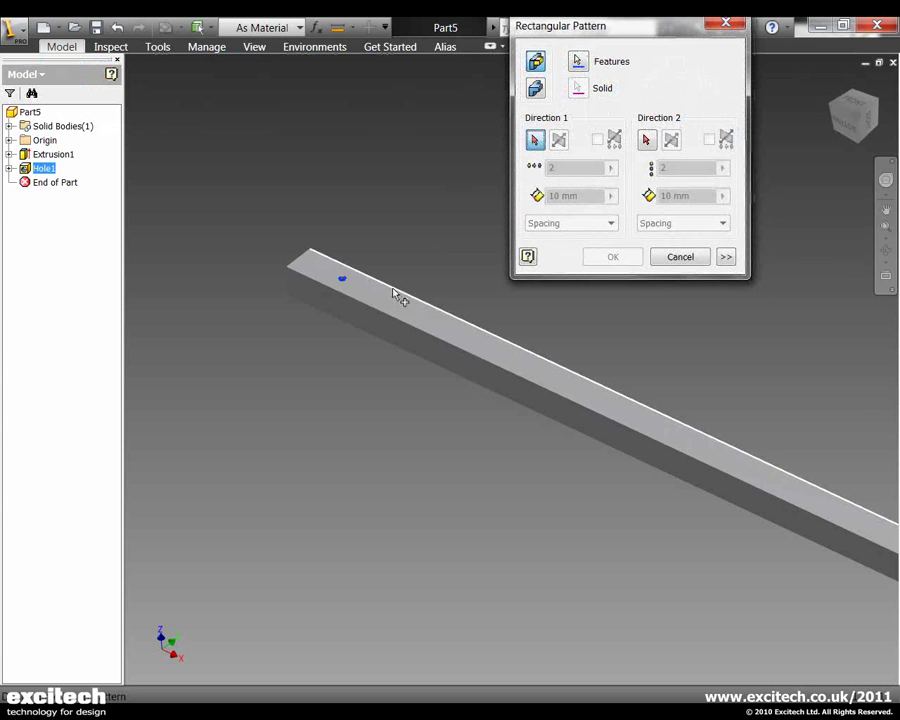
pyautogui.click(393, 288)
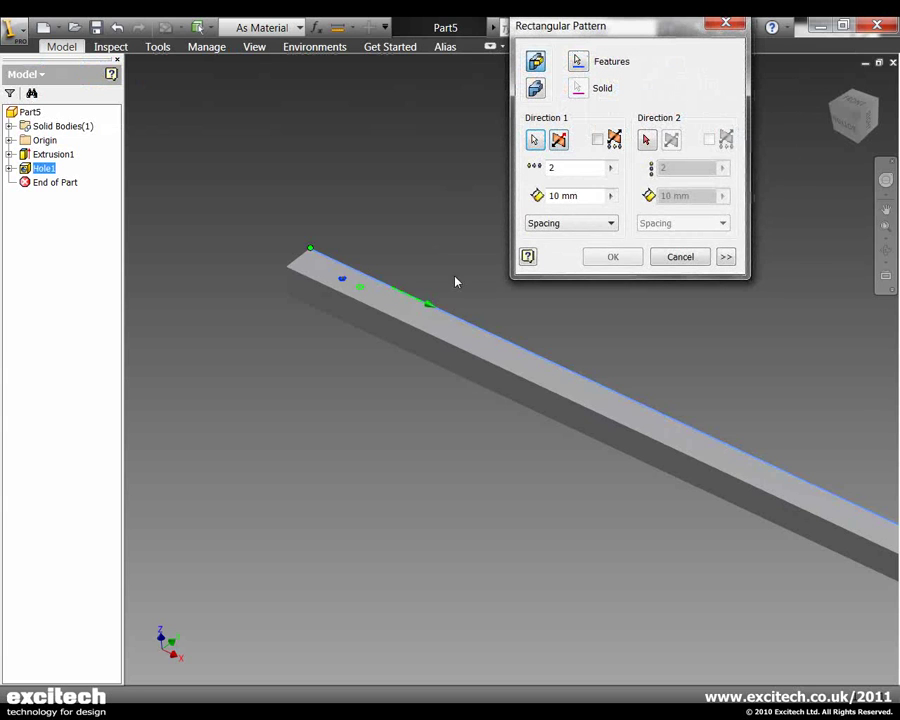
pyautogui.click(568, 196)
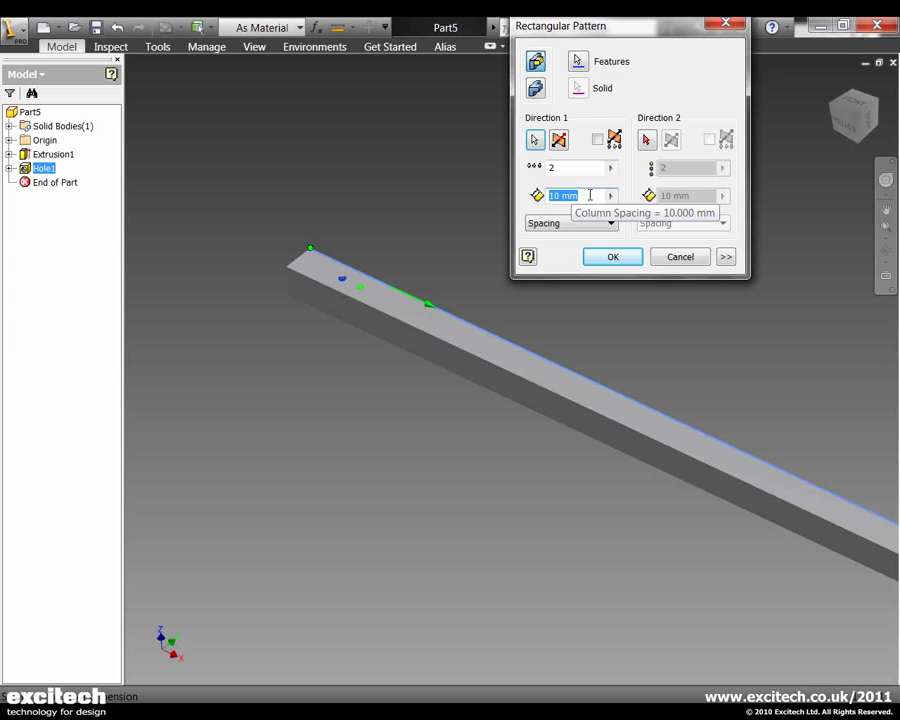
pyautogui.click(610, 196)
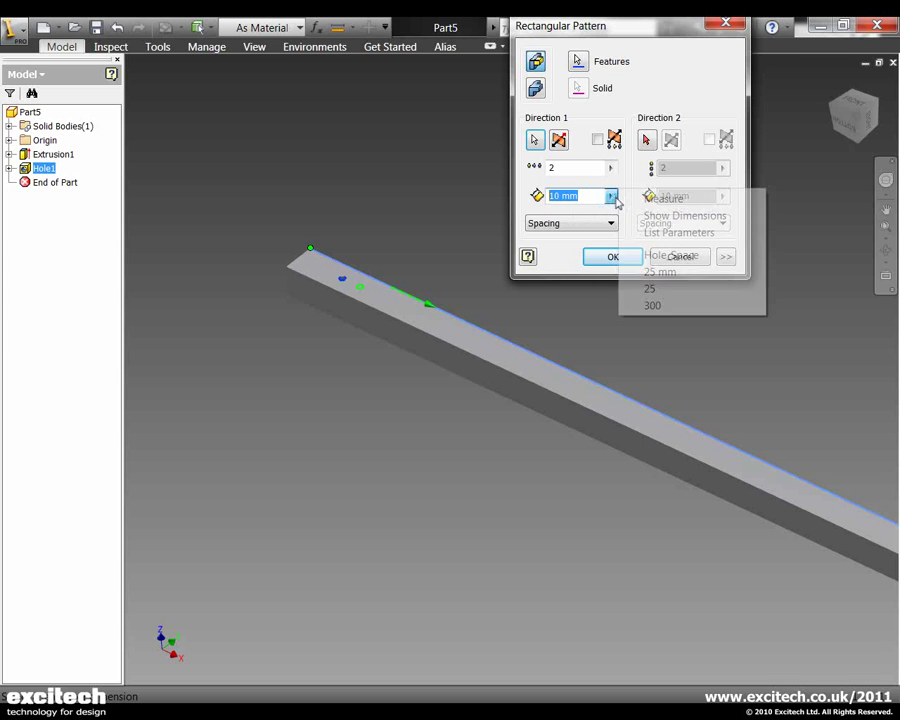
pyautogui.click(658, 231)
pyautogui.click(607, 239)
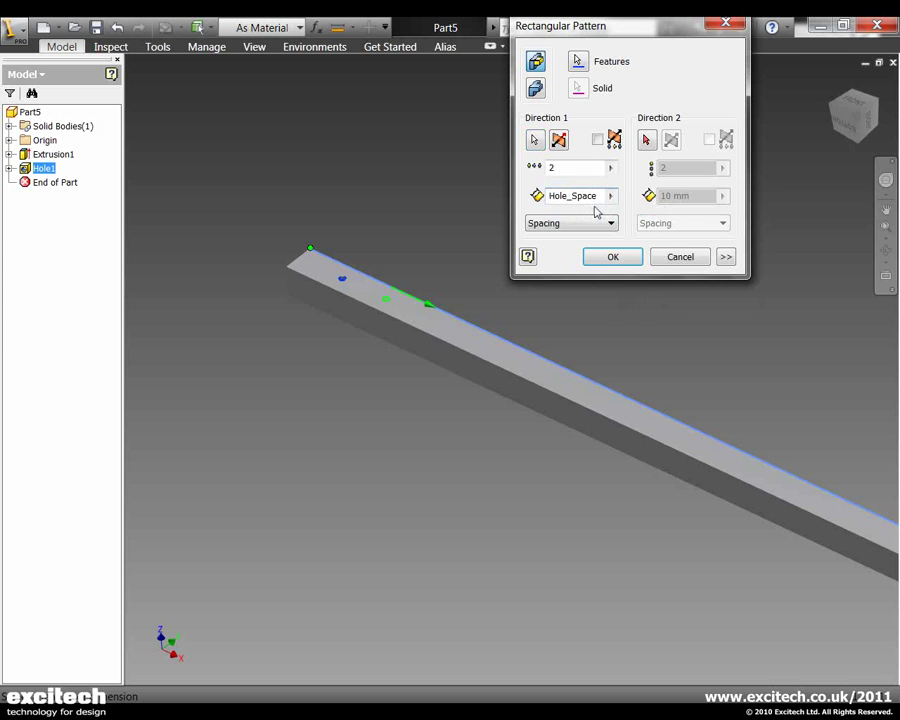
pyautogui.click(553, 167)
pyautogui.write('6')
pyautogui.click(613, 257)
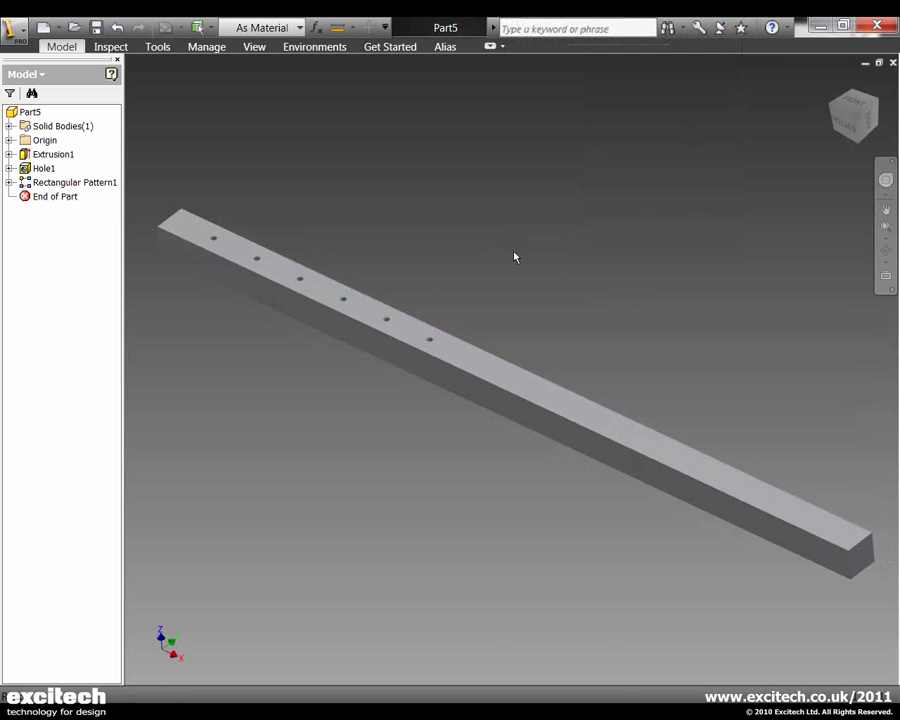
# Add a new iLogic rule to the part under the proposed name Rule0
pyautogui.scroll(-3, 516, 257)
pyautogui.scroll(5, 516, 260)
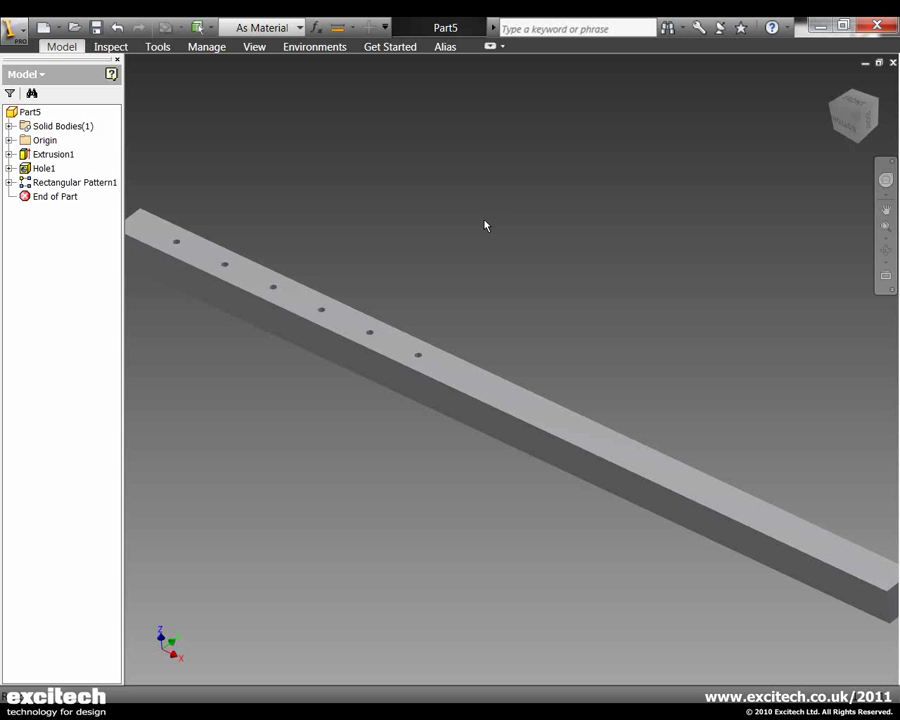
pyautogui.click(328, 49)
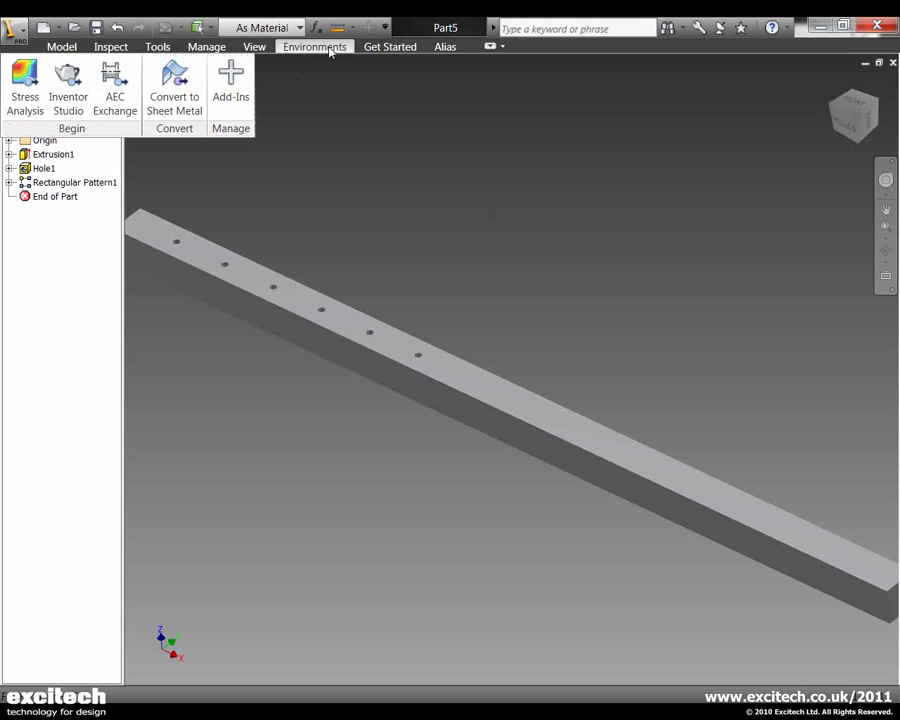
pyautogui.click(208, 47)
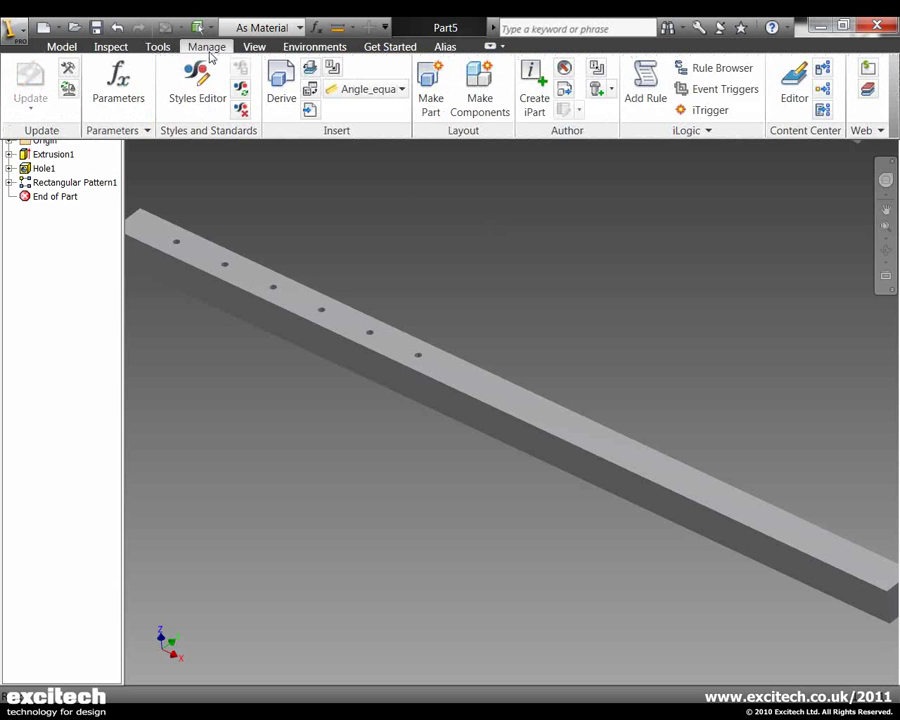
pyautogui.click(655, 100)
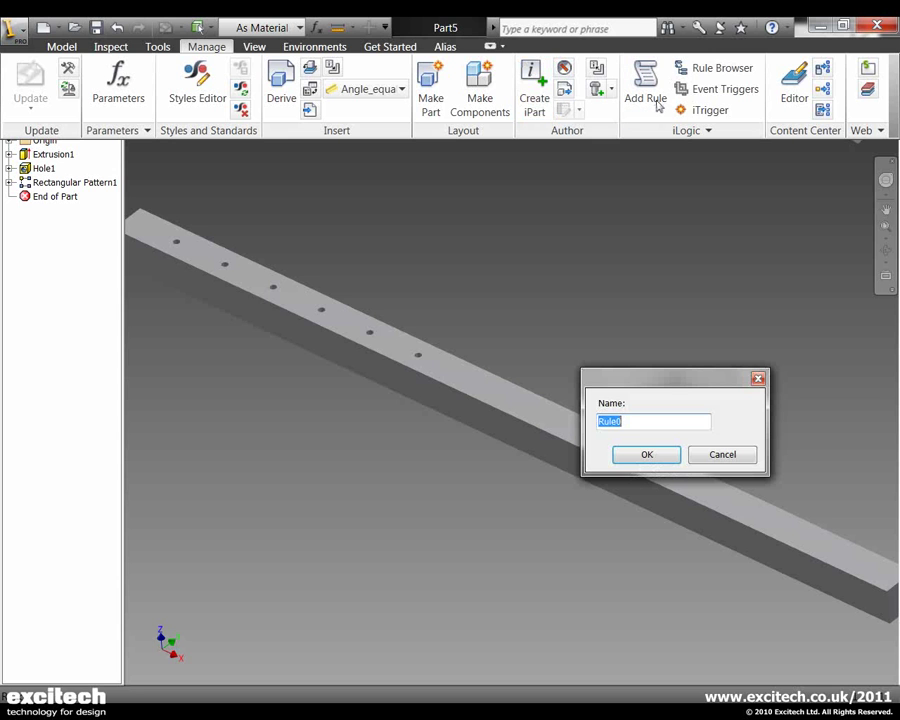
pyautogui.click(645, 456)
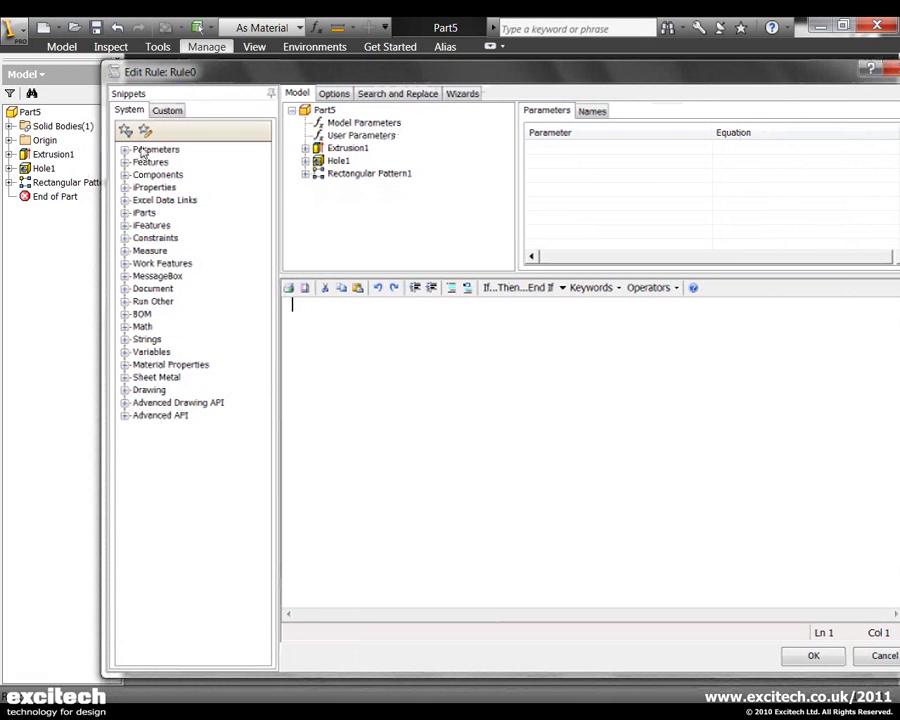
# Examine the rule editor's component snippets and the parameters belonging to Extrusion1's sketch
pyautogui.click(125, 175)
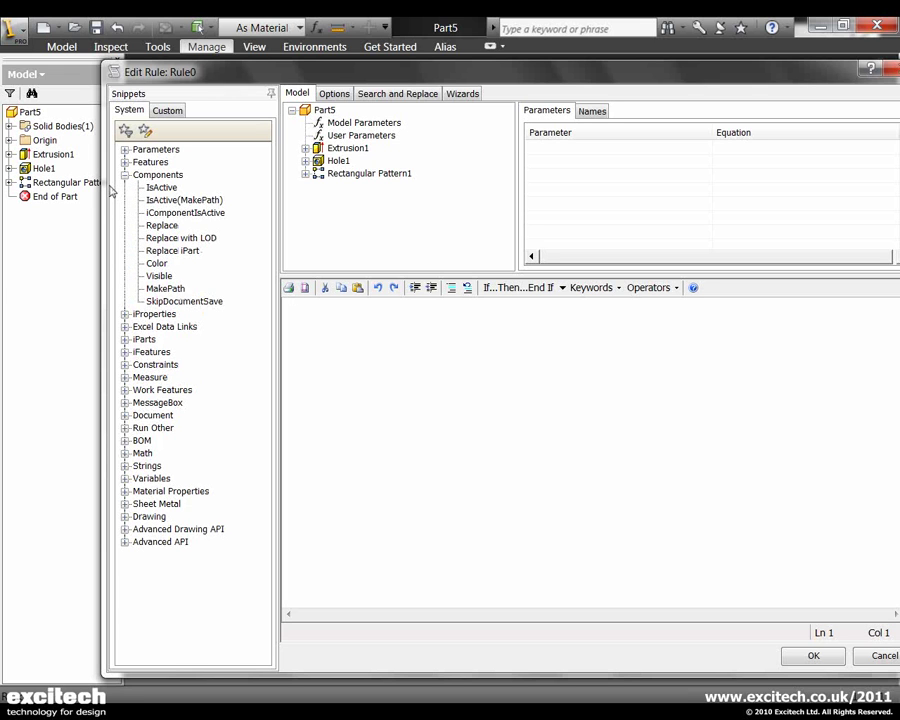
pyautogui.click(334, 93)
pyautogui.click(295, 94)
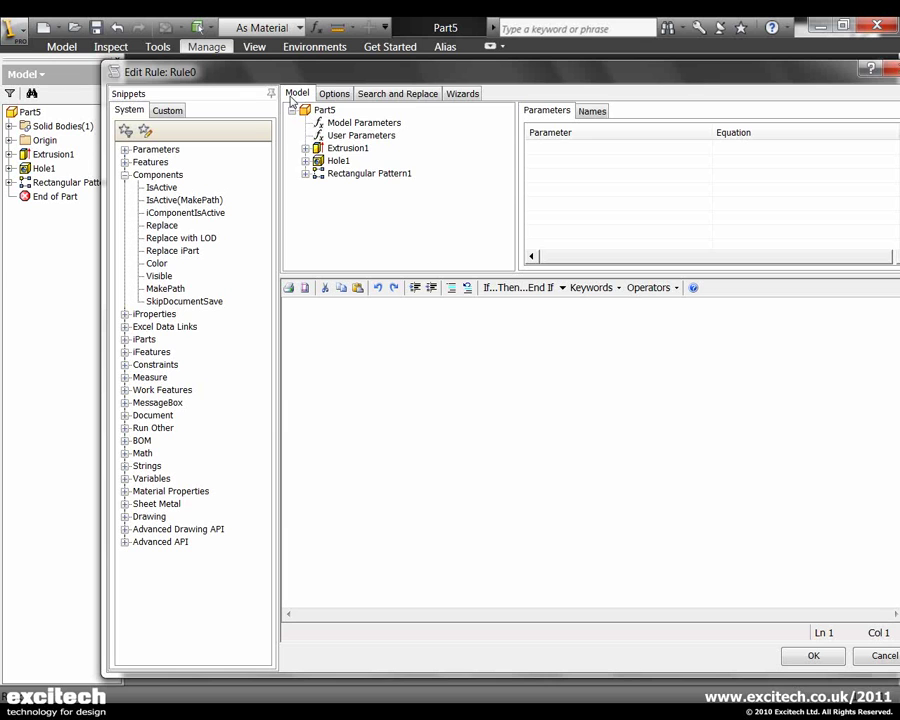
pyautogui.click(305, 148)
pyautogui.click(352, 160)
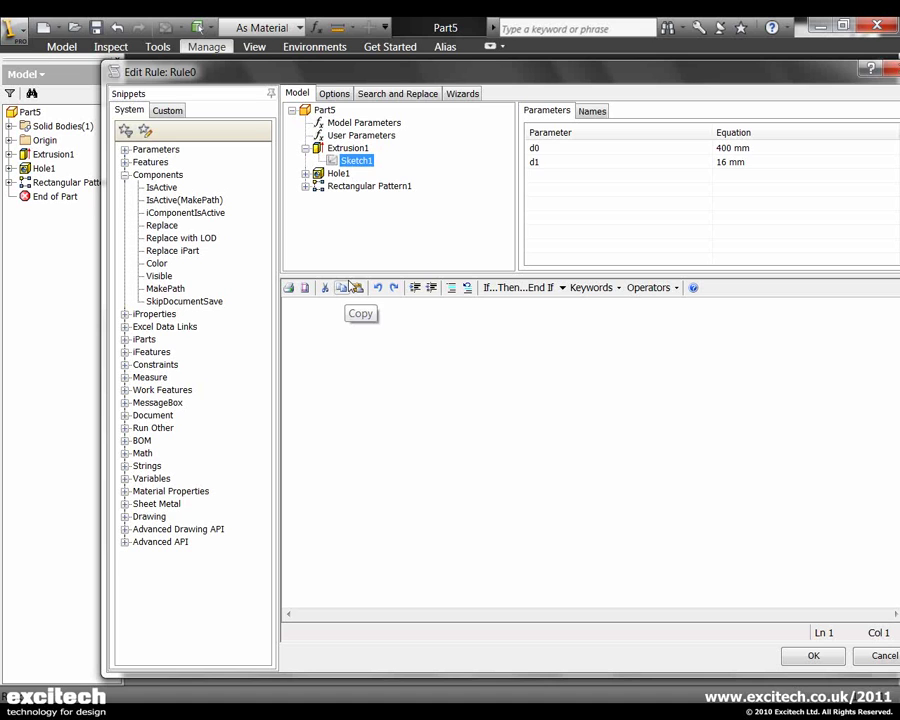
pyautogui.click(315, 316)
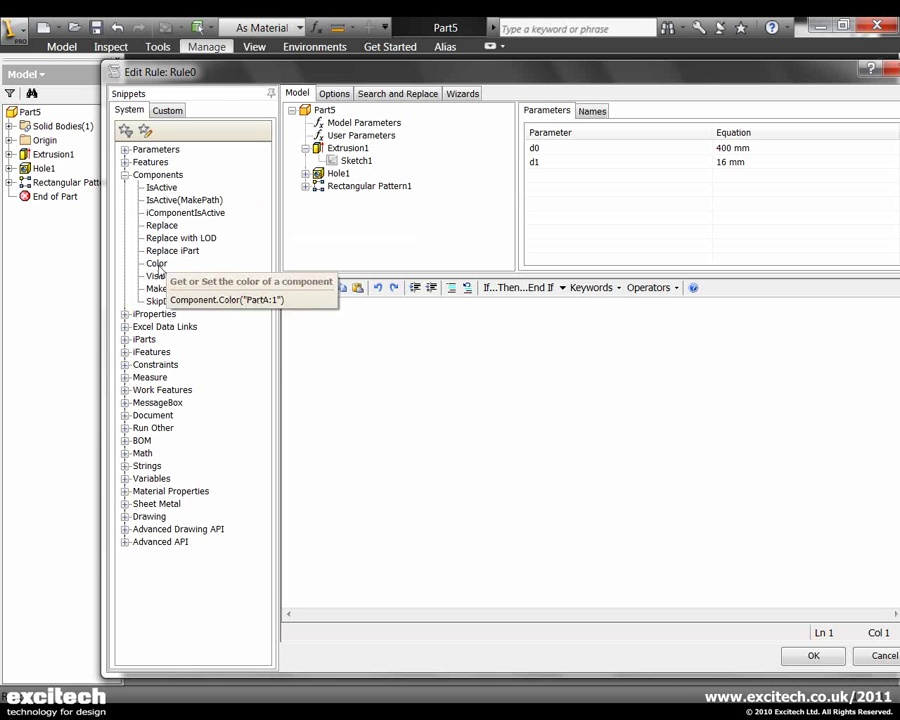
# Insert the iProperties PartColor snippet into the rule and assign it the value "As Material"
pyautogui.click(124, 314)
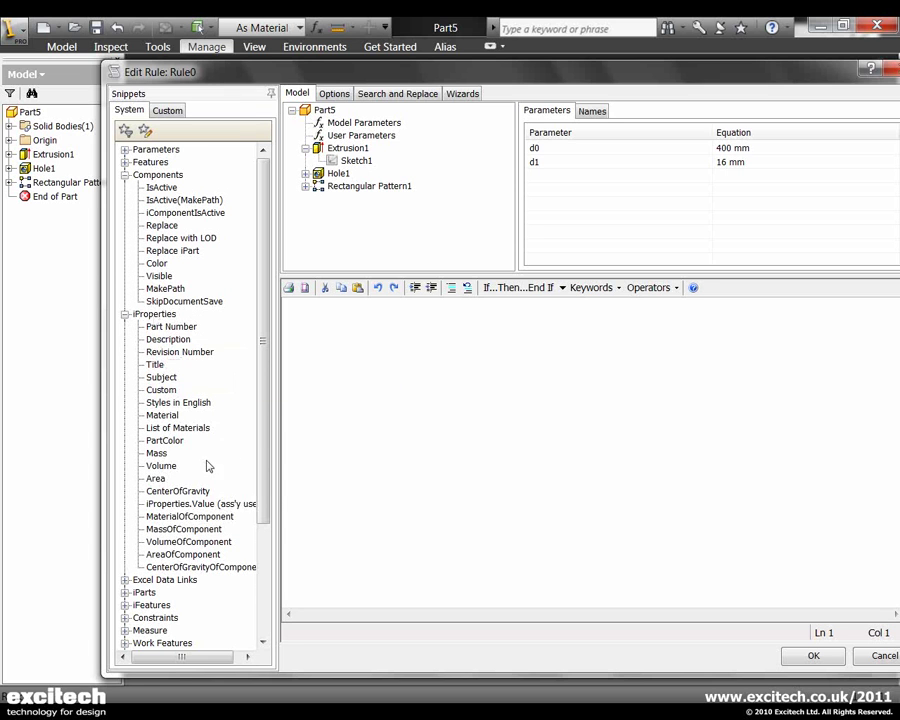
pyautogui.click(165, 441)
pyautogui.click(333, 318)
pyautogui.doubleClick(165, 441)
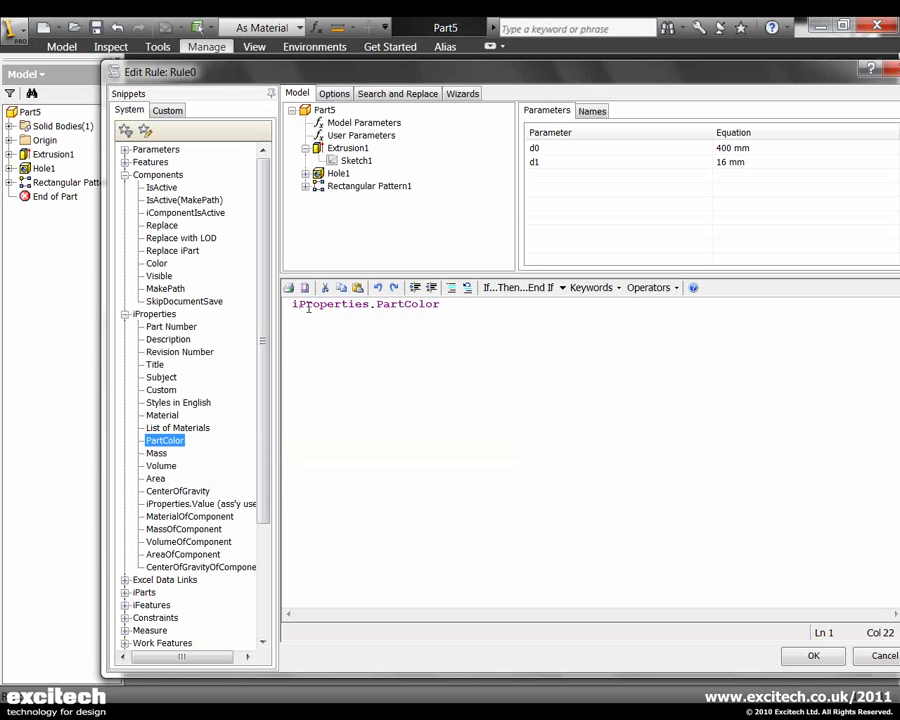
pyautogui.click(473, 317)
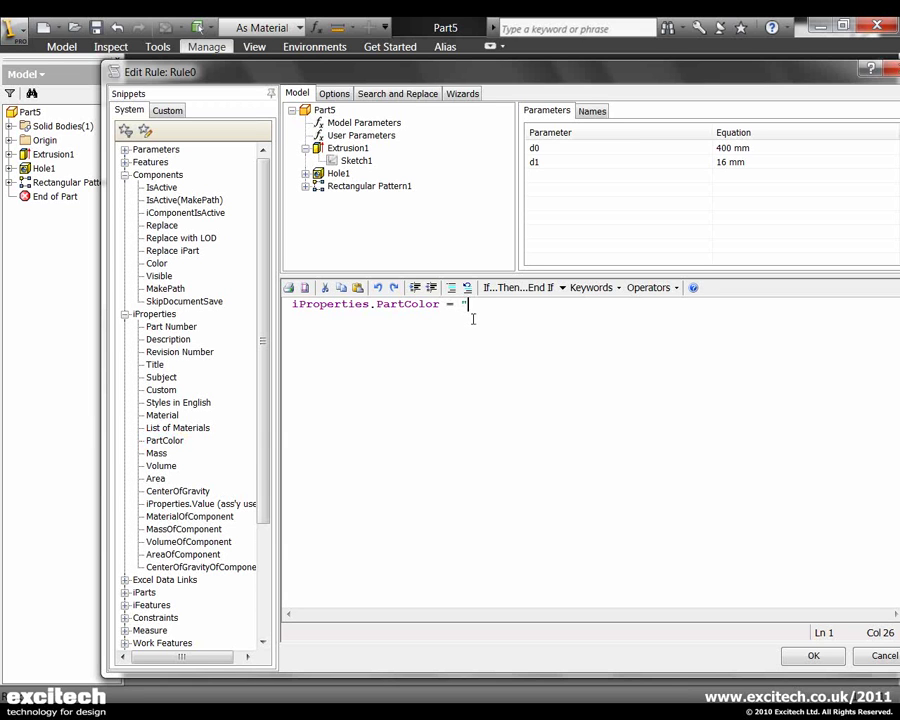
pyautogui.write('= "As Material')
# Add the condition If Paint = "None" Then on a new line above the PartColor assignment
pyautogui.click(293, 304)
pyautogui.press('Return')
pyautogui.press('Up')
pyautogui.write('I')
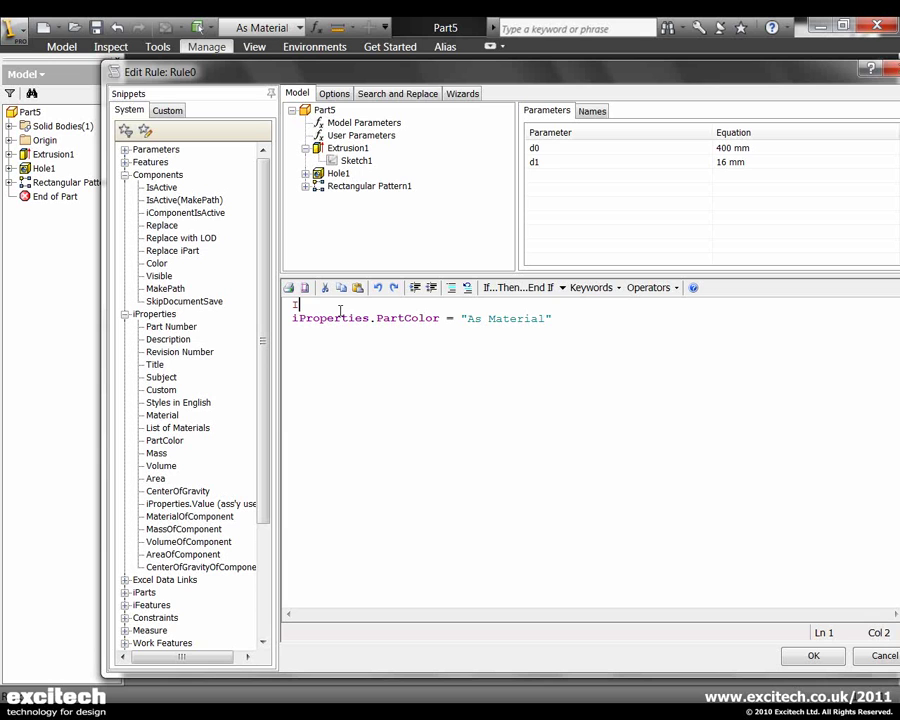
pyautogui.write('f Paint = Non')
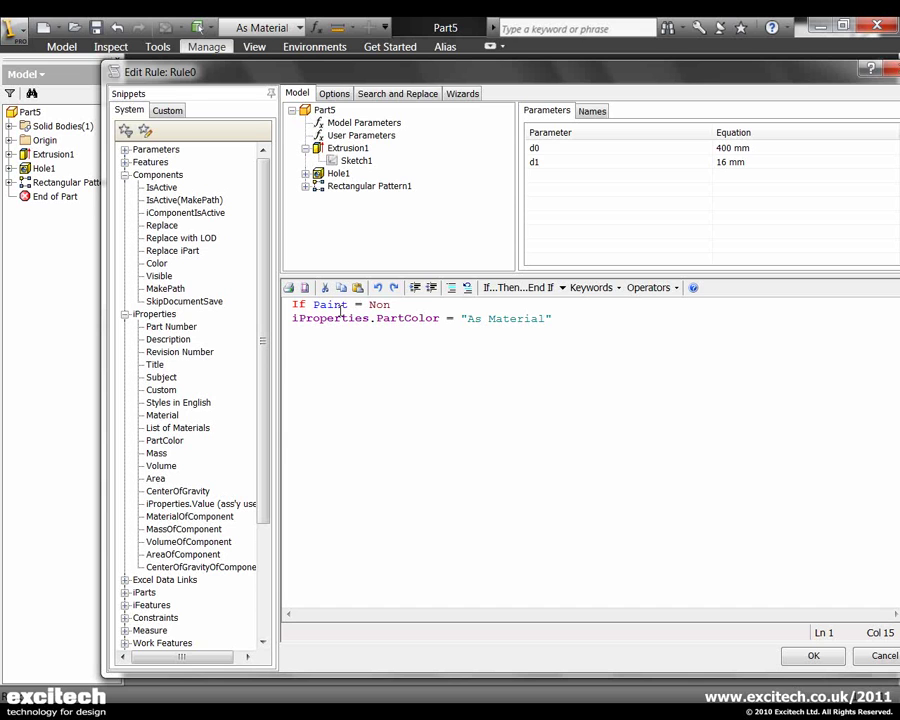
pyautogui.press('BackSpace')
pyautogui.press('BackSpace')
pyautogui.press('BackSpace')
pyautogui.write('None" Then')
# Add an Else branch with iProperties.PartColor = Paint and close the block with End If
pyautogui.click(592, 318)
pyautogui.press('Return')
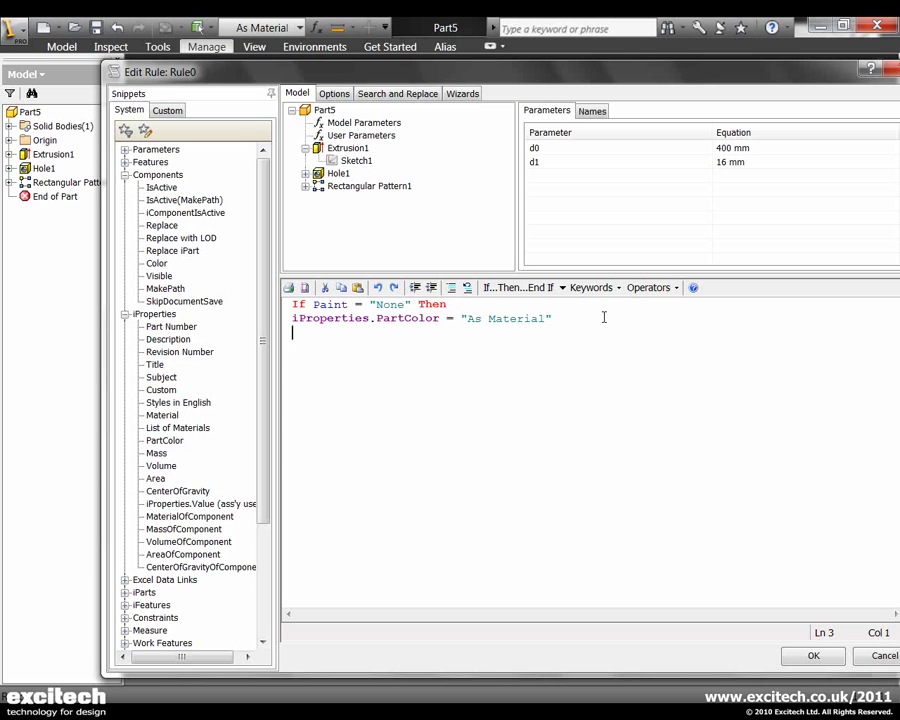
pyautogui.write('Else')
pyautogui.press('Return')
pyautogui.write('iProperties.P')
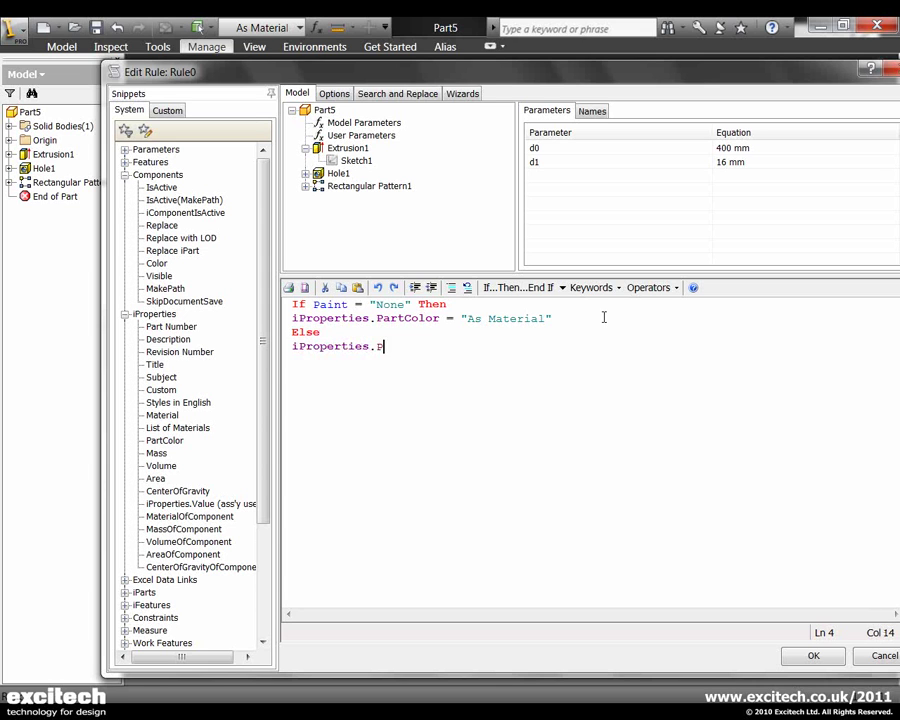
pyautogui.write('artColor = Paint')
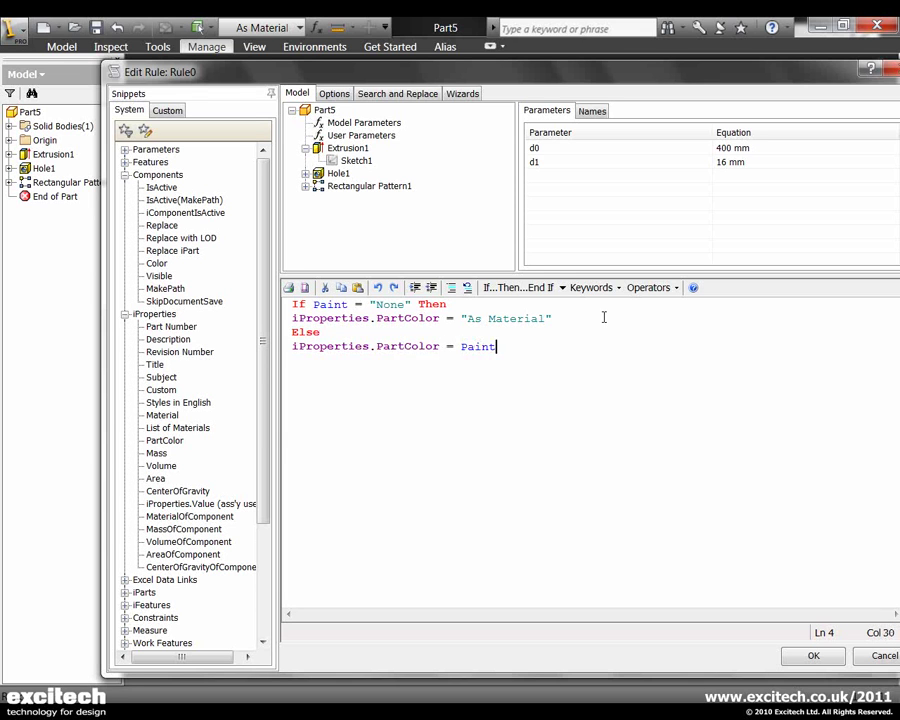
pyautogui.press('Return')
pyautogui.write('End If')
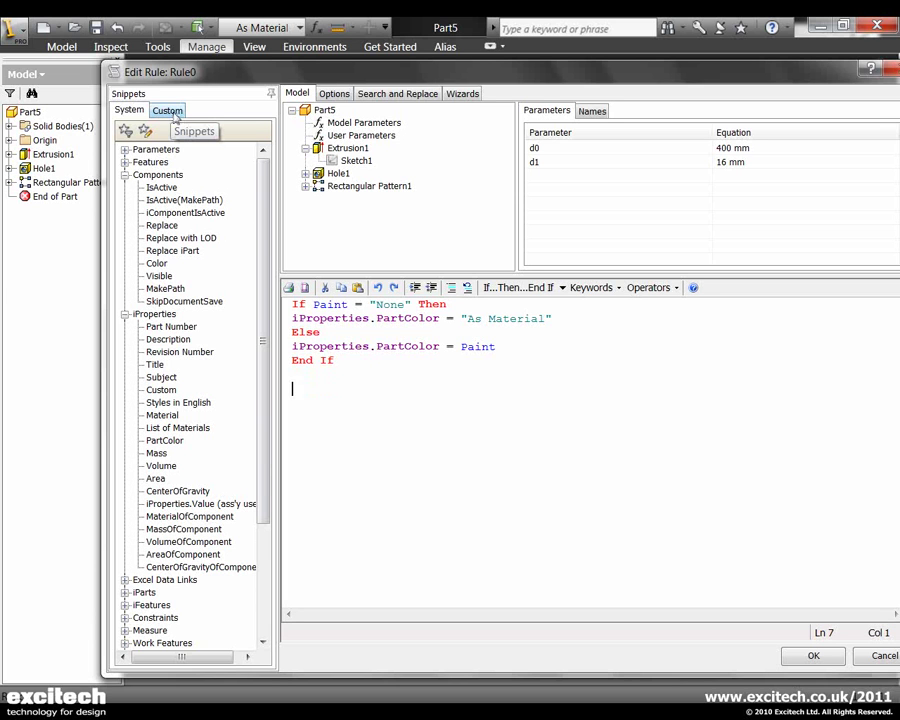
# Insert the custom Colour Snippet below the first If block of the rule
pyautogui.click(172, 113)
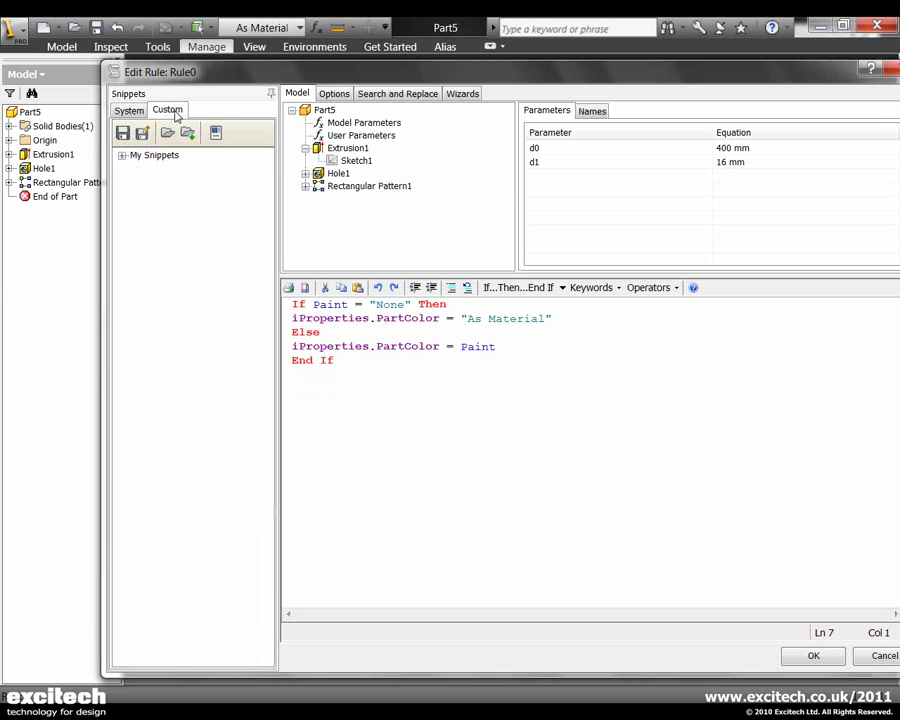
pyautogui.click(121, 157)
pyautogui.click(301, 384)
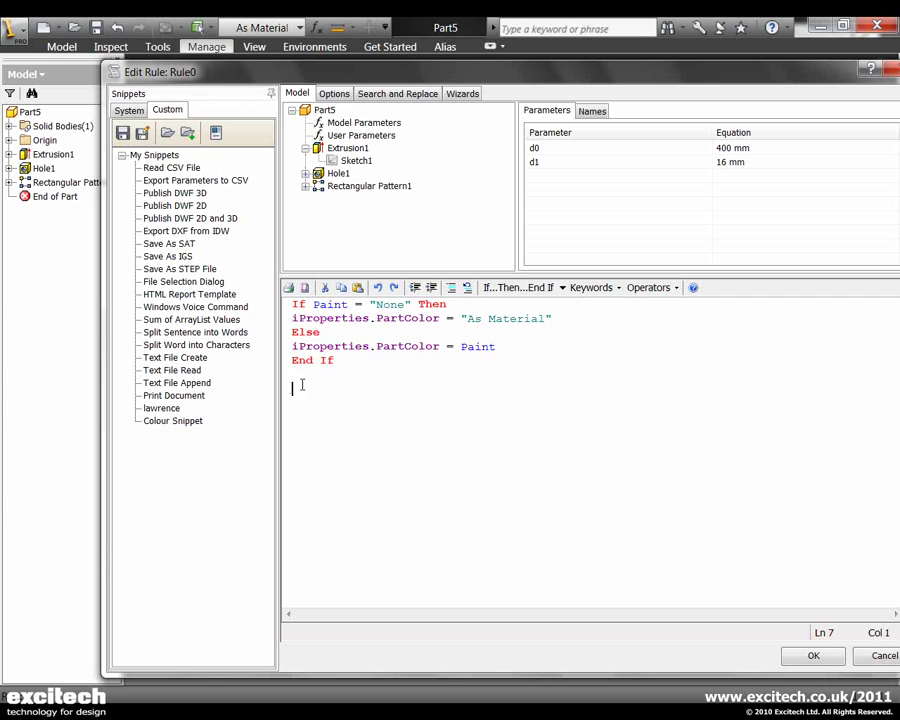
pyautogui.doubleClick(153, 422)
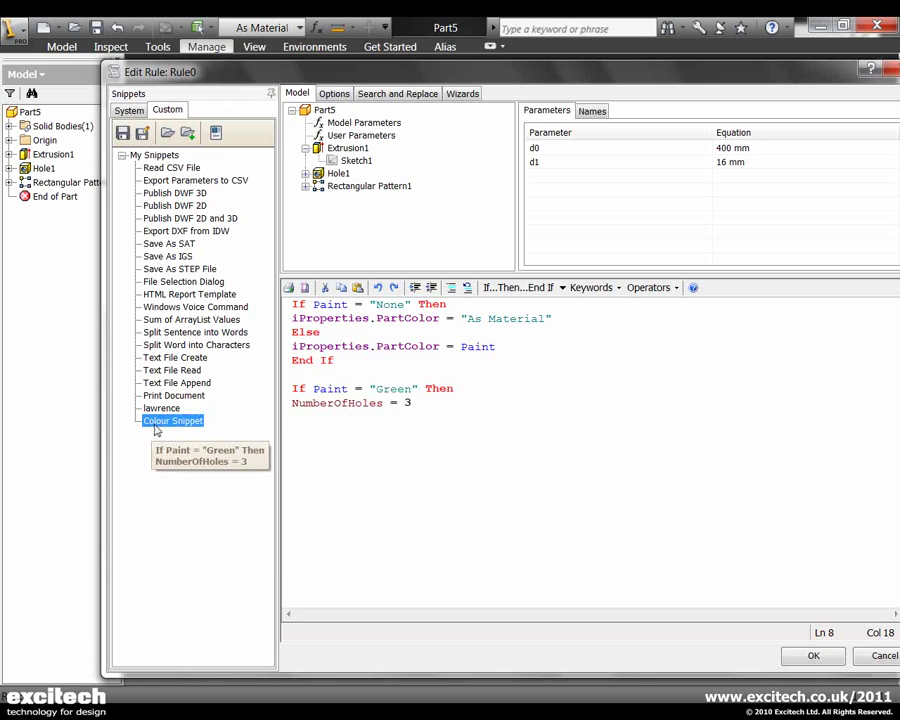
# Change the inserted Green condition's assignment to Hole_Space = 12 and close the block with End If
pyautogui.click(425, 406)
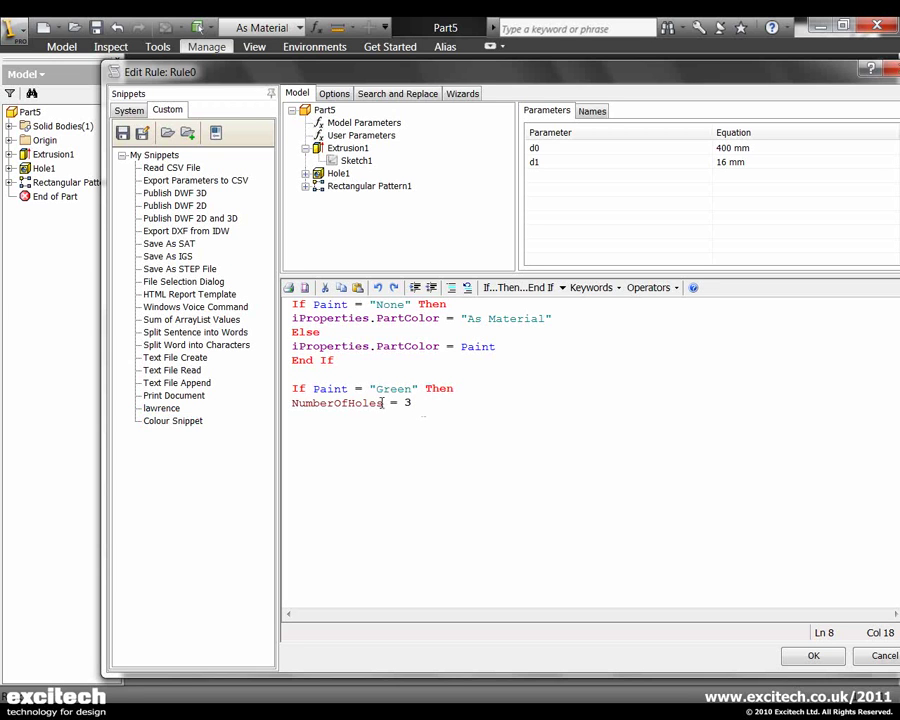
pyautogui.moveTo(383, 402); pyautogui.dragTo(287, 405)
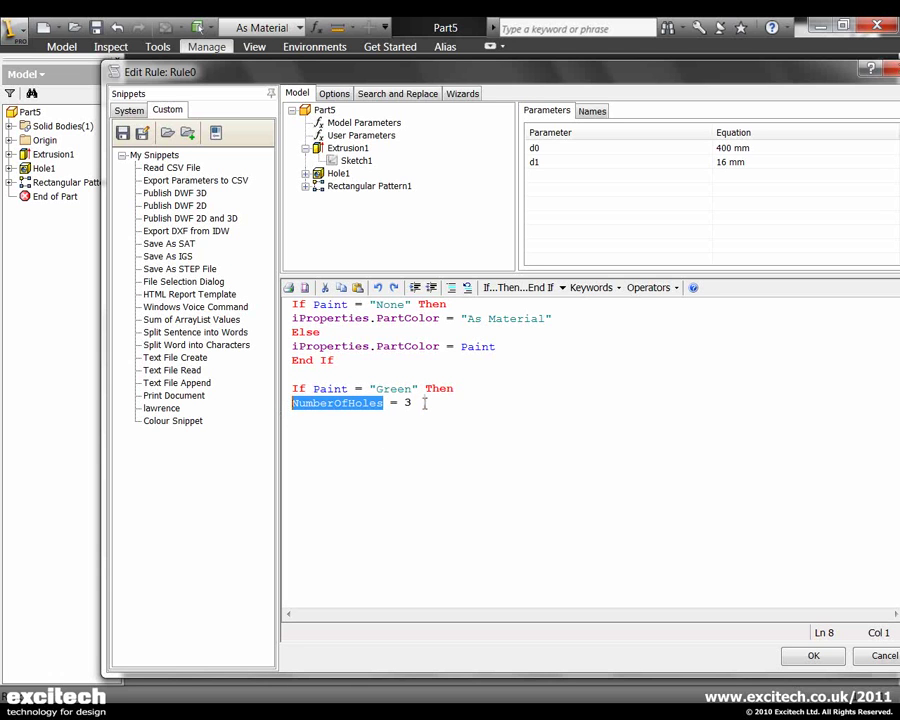
pyautogui.write('Hole_')
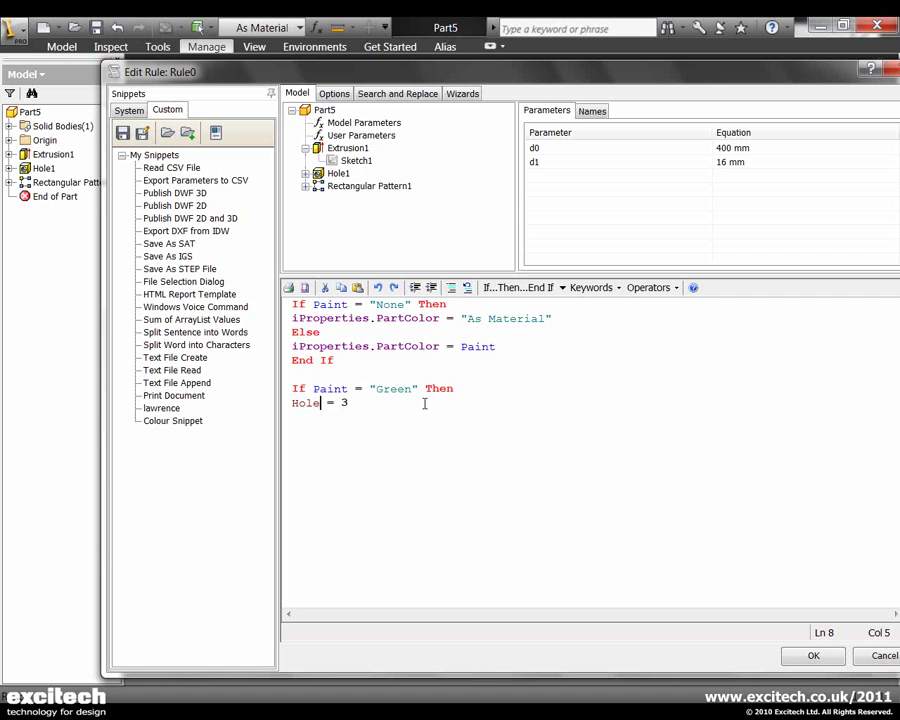
pyautogui.write('Space')
pyautogui.click(385, 403)
pyautogui.doubleClick(385, 402)
pyautogui.press('Return')
pyautogui.write('End If')
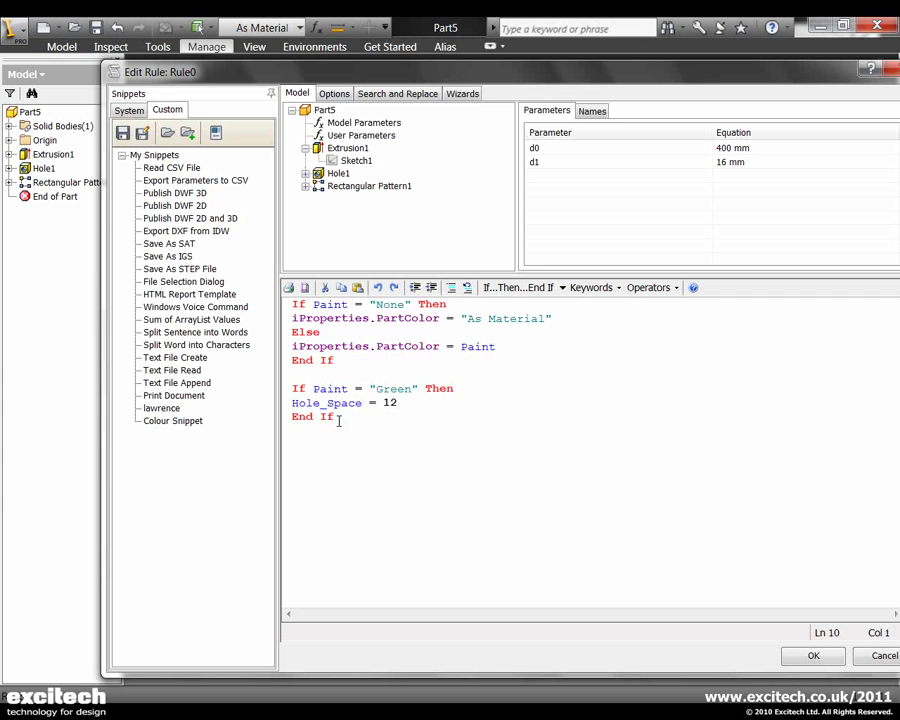
# Duplicate the Green If block below itself and change the copy to Paint = "Red" with Hole_Space = 24
pyautogui.moveTo(339, 421); pyautogui.dragTo(279, 386)
pyautogui.hotkey('ctrl', 'c')
pyautogui.click(310, 435)
pyautogui.hotkey('ctrl', 'v')
pyautogui.click(407, 432)
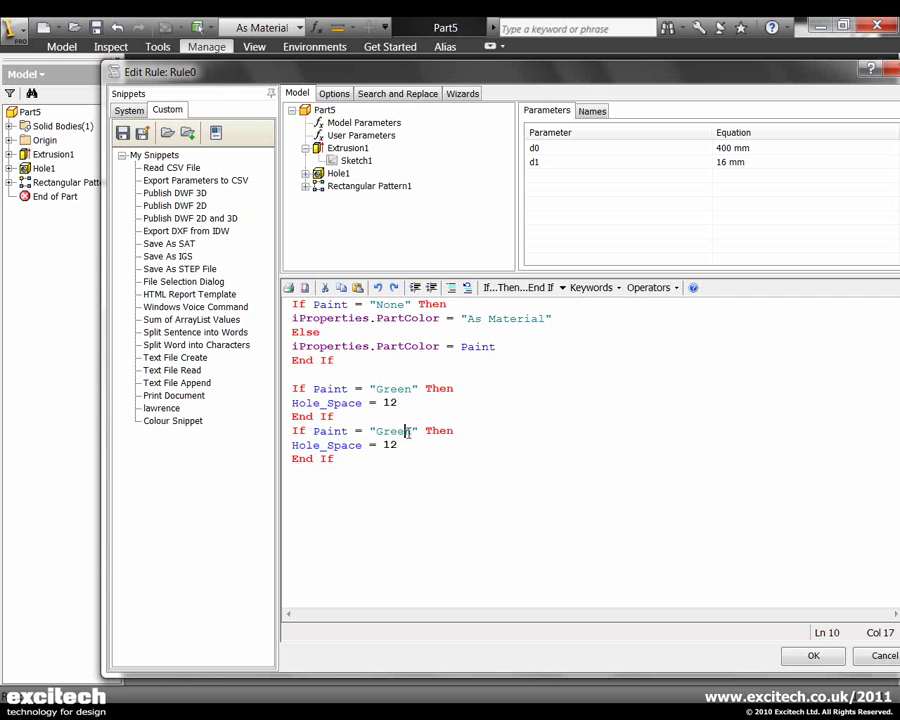
pyautogui.moveTo(411, 432); pyautogui.dragTo(384, 445)
pyautogui.write('Red')
pyautogui.click(397, 445)
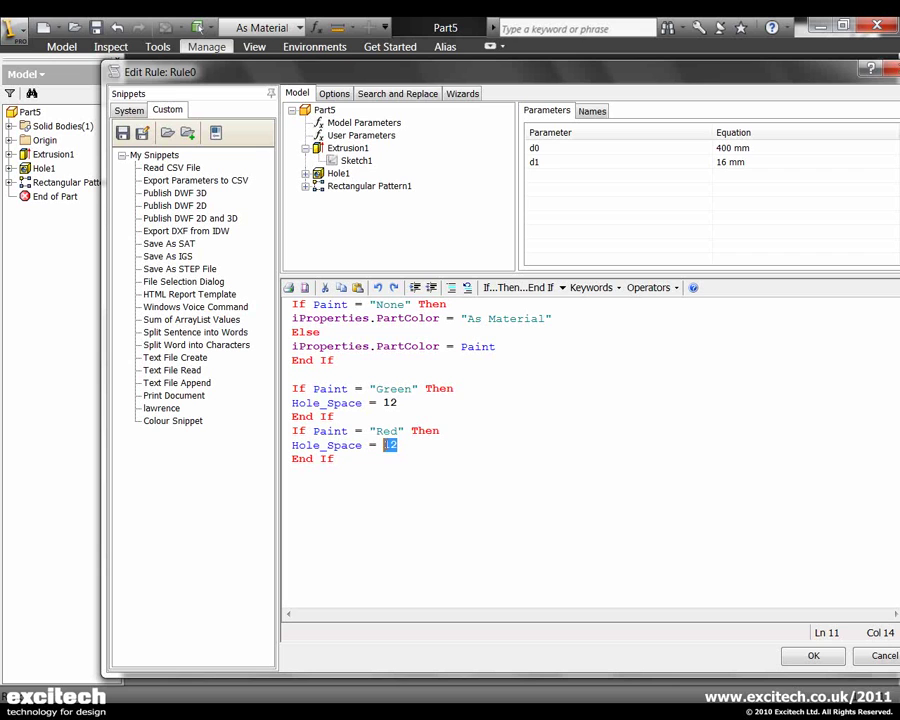
pyautogui.write('24')
# Add the condition If Hole_Space > 25 then on a new line below the Red block
pyautogui.click(364, 461)
pyautogui.click(305, 476)
pyautogui.click(352, 462)
pyautogui.press('Return')
pyautogui.write('f Hol')
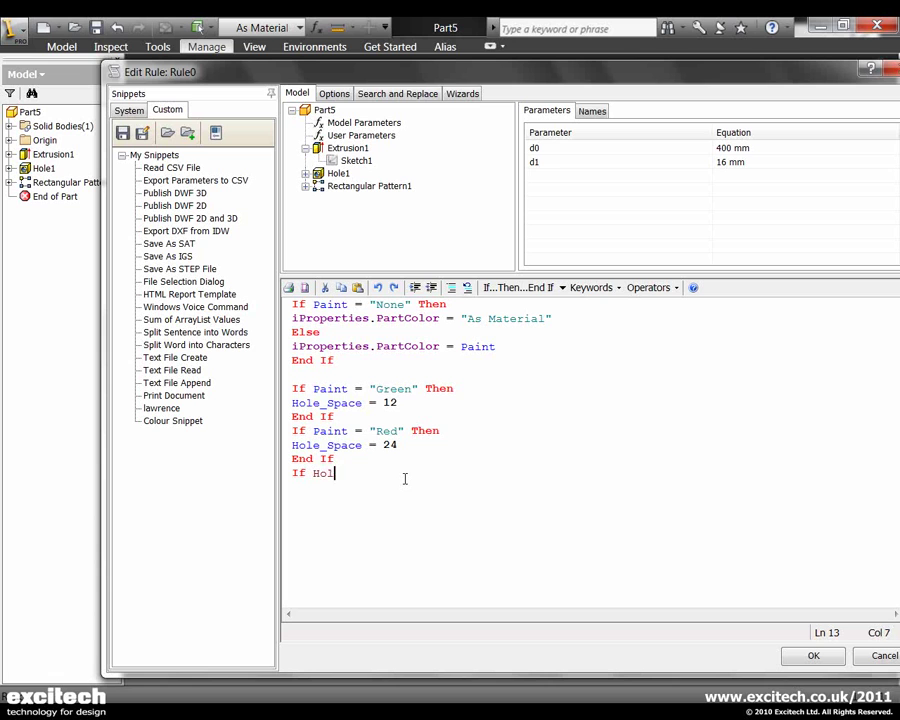
pyautogui.write('e_Space > 25 then')
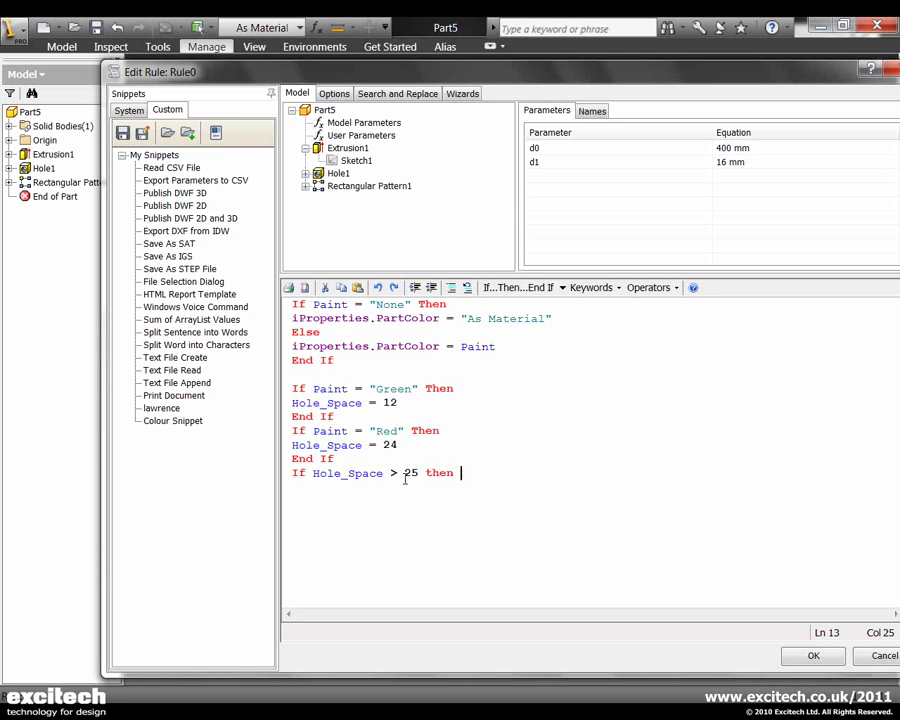
# Insert the system MessageBox Show snippet after the Hole_Space > 25 condition
pyautogui.click(128, 110)
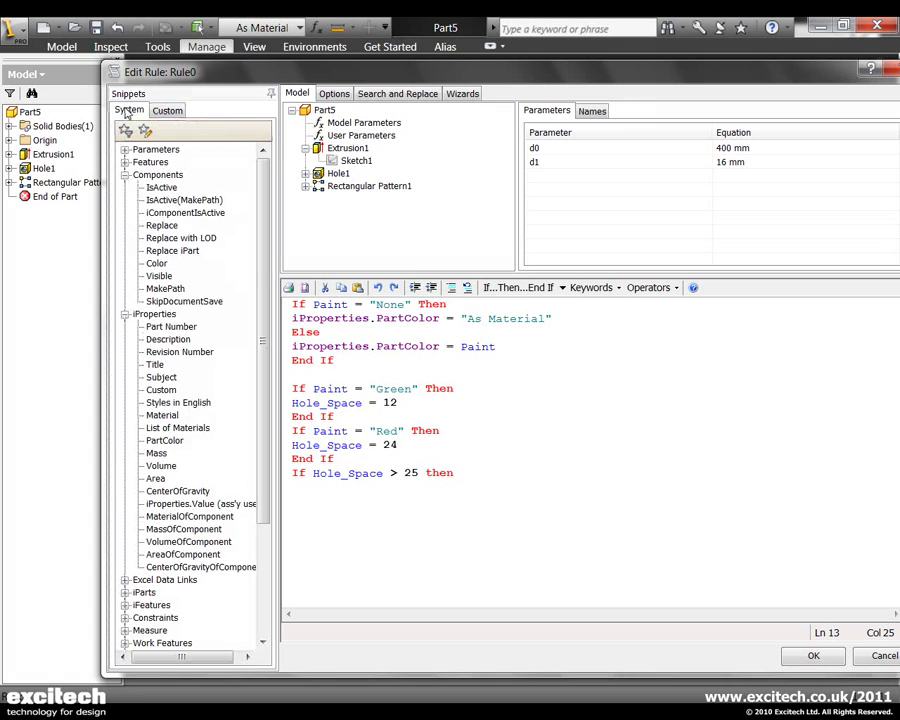
pyautogui.doubleClick(150, 314)
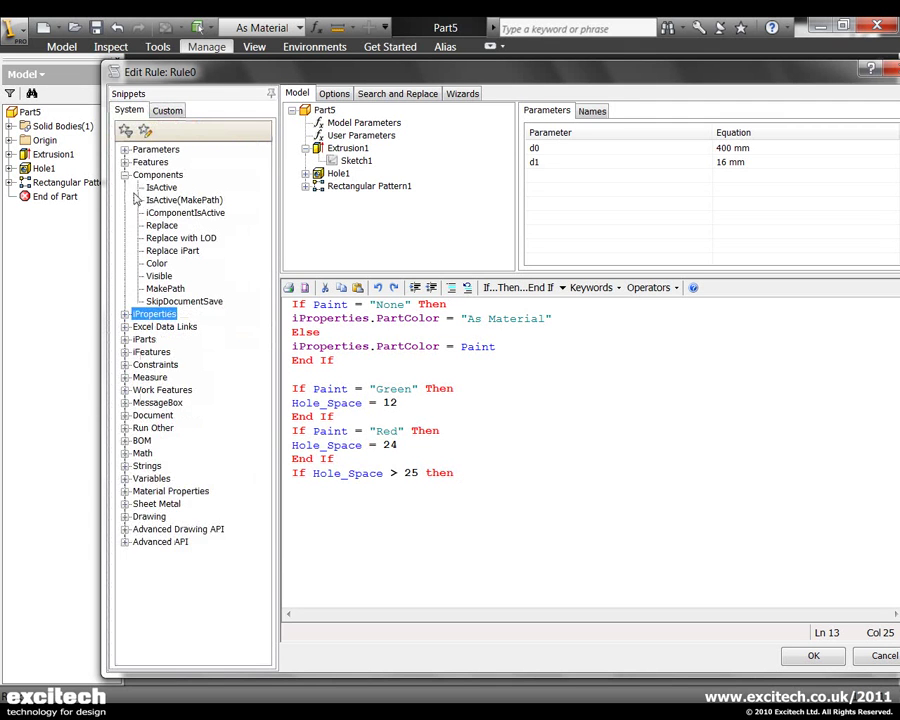
pyautogui.click(124, 175)
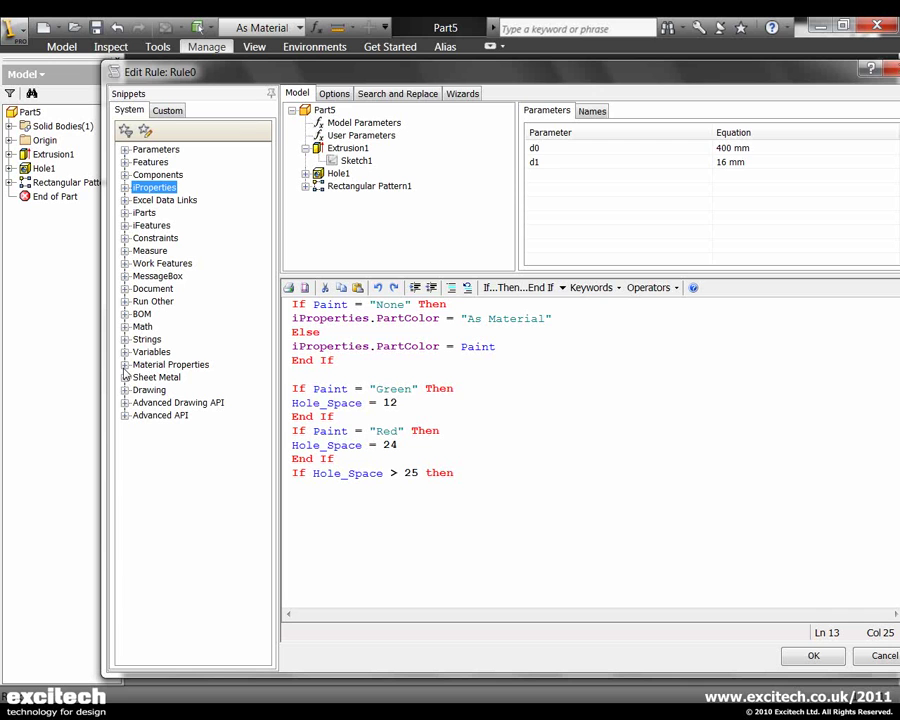
pyautogui.click(124, 276)
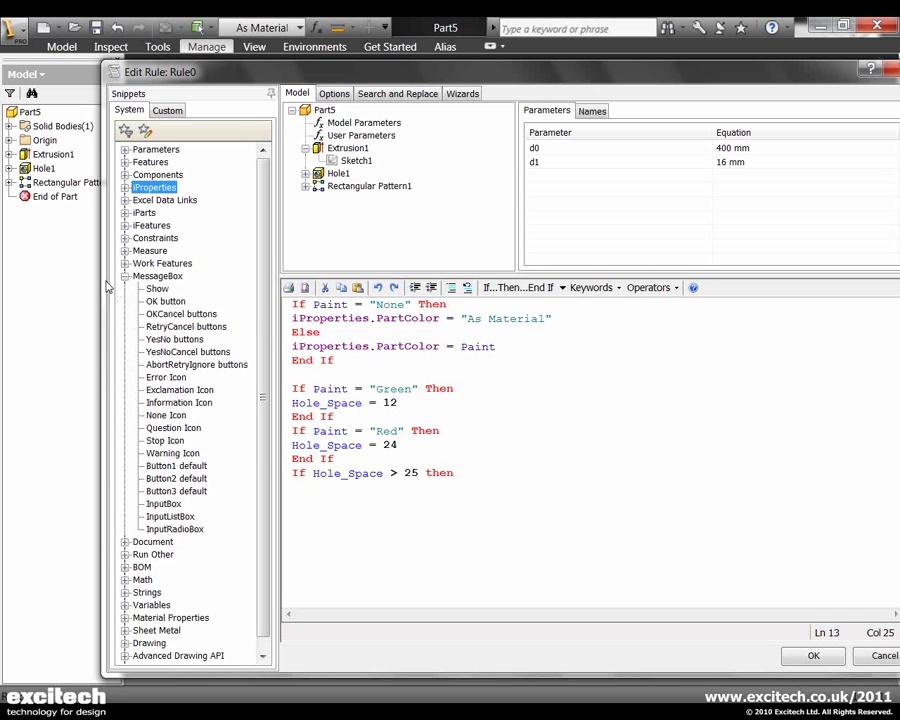
pyautogui.doubleClick(157, 276)
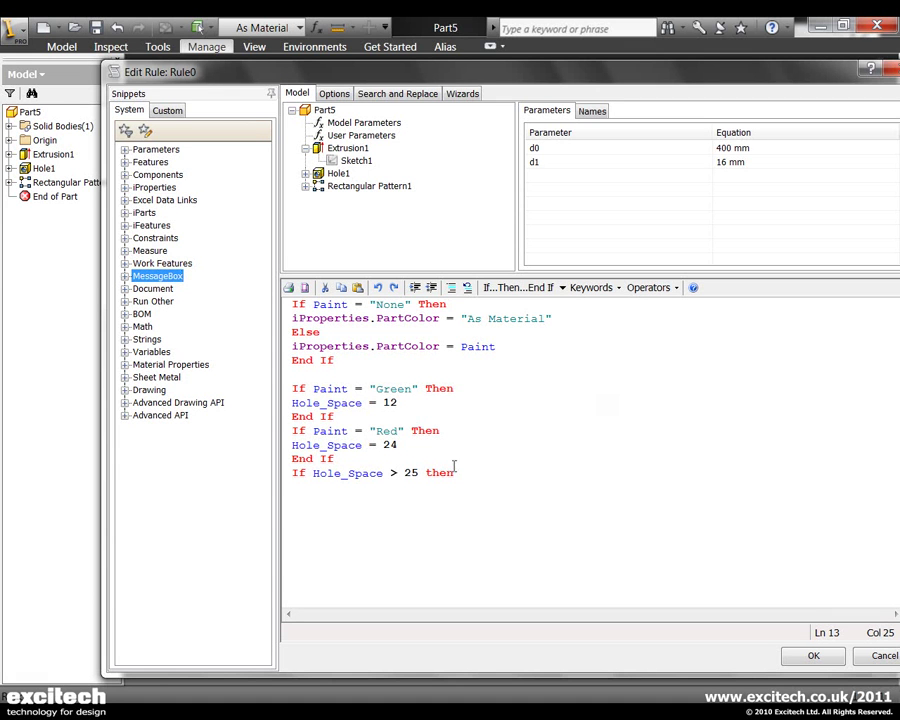
pyautogui.click(124, 276)
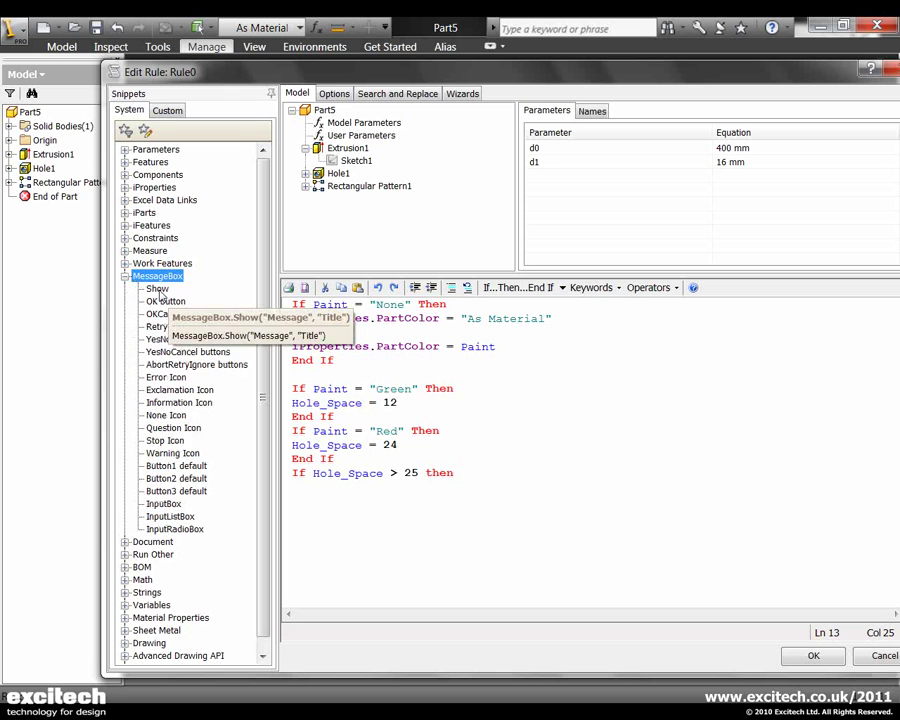
pyautogui.doubleClick(157, 288)
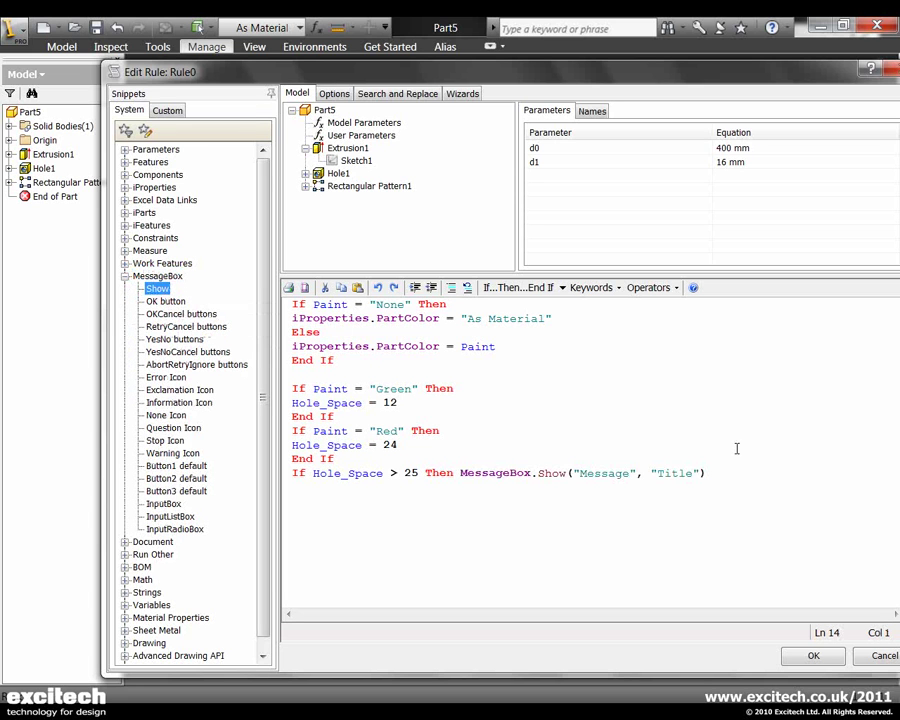
# Set the message box text to "Hole Space Exceeds 25" and its title to "Holes"
pyautogui.click(620, 472)
pyautogui.moveTo(629, 472); pyautogui.dragTo(580, 473)
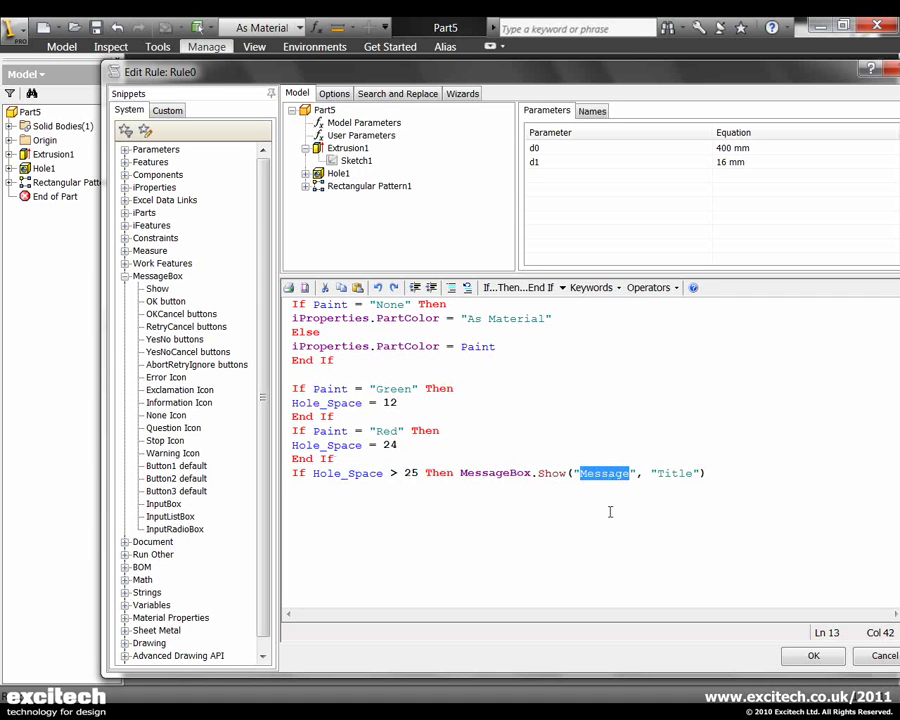
pyautogui.write('Hole Space ')
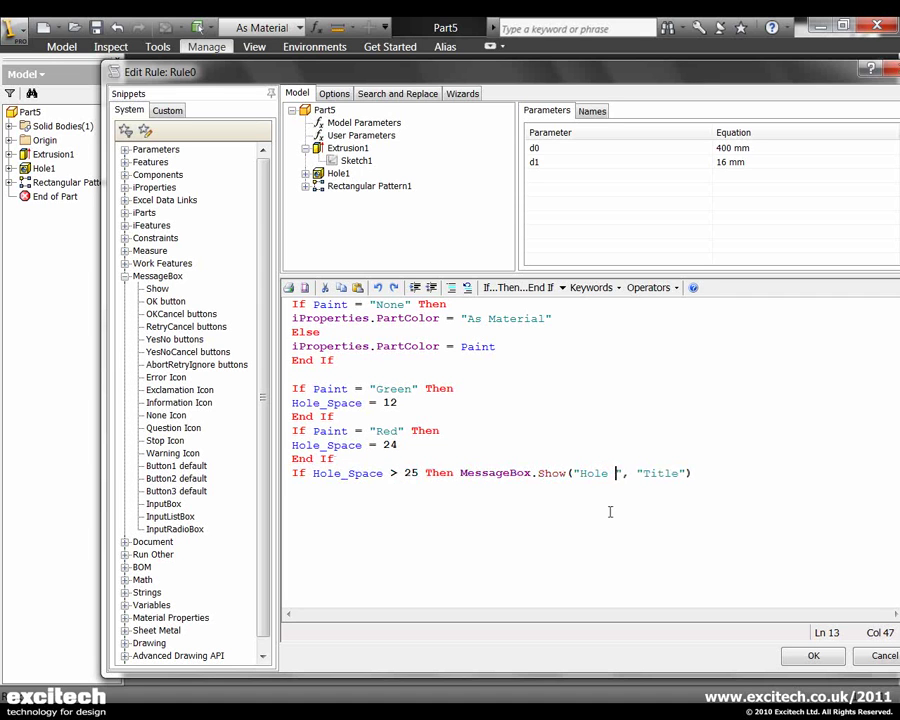
pyautogui.write('Exceeds')
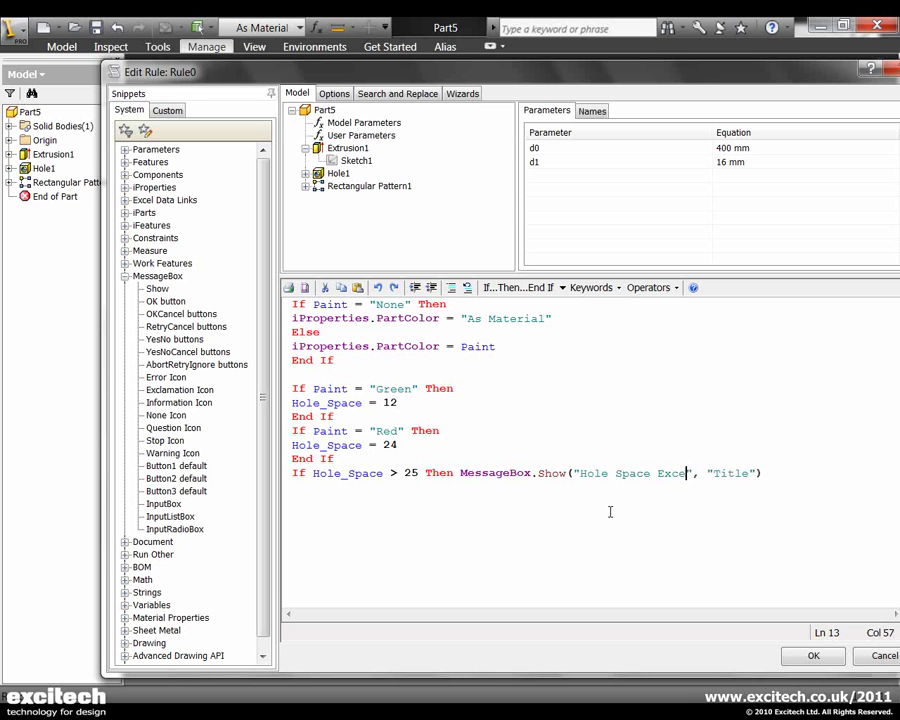
pyautogui.write(' 25')
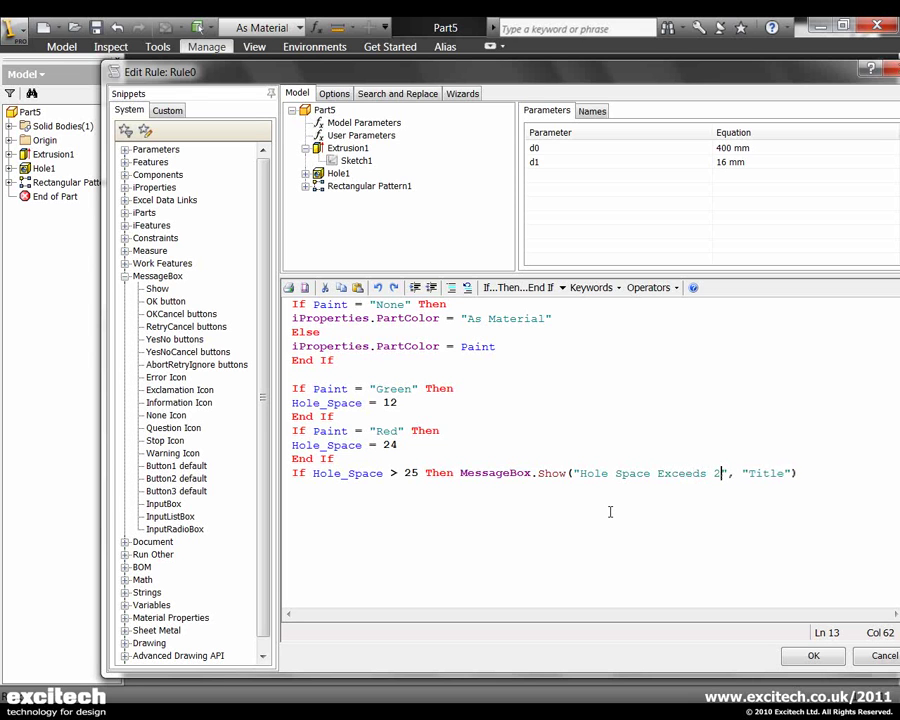
pyautogui.moveTo(790, 473); pyautogui.dragTo(757, 473)
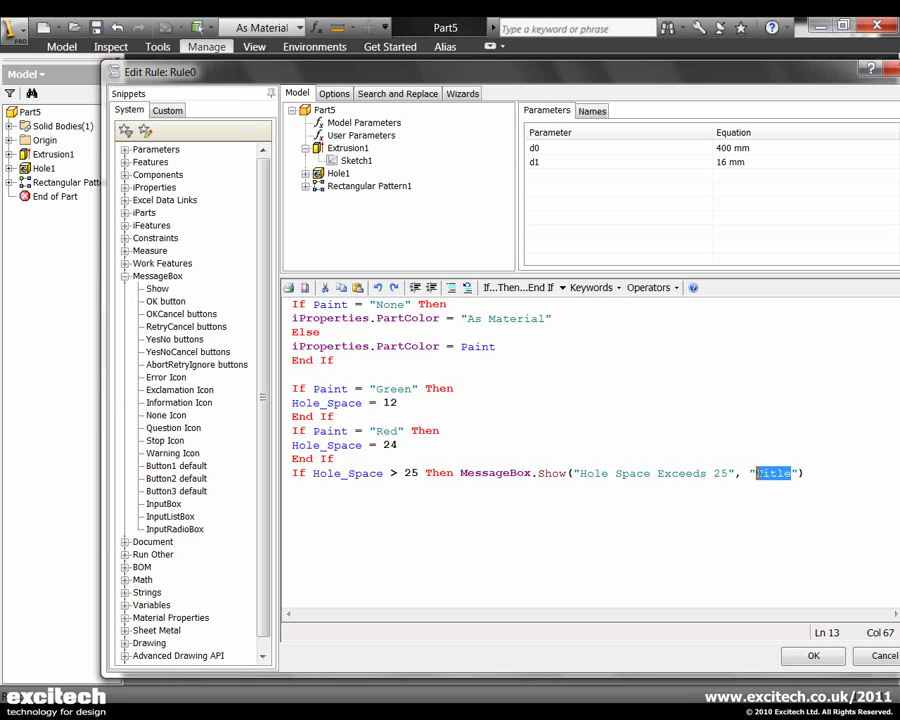
pyautogui.write('Holes')
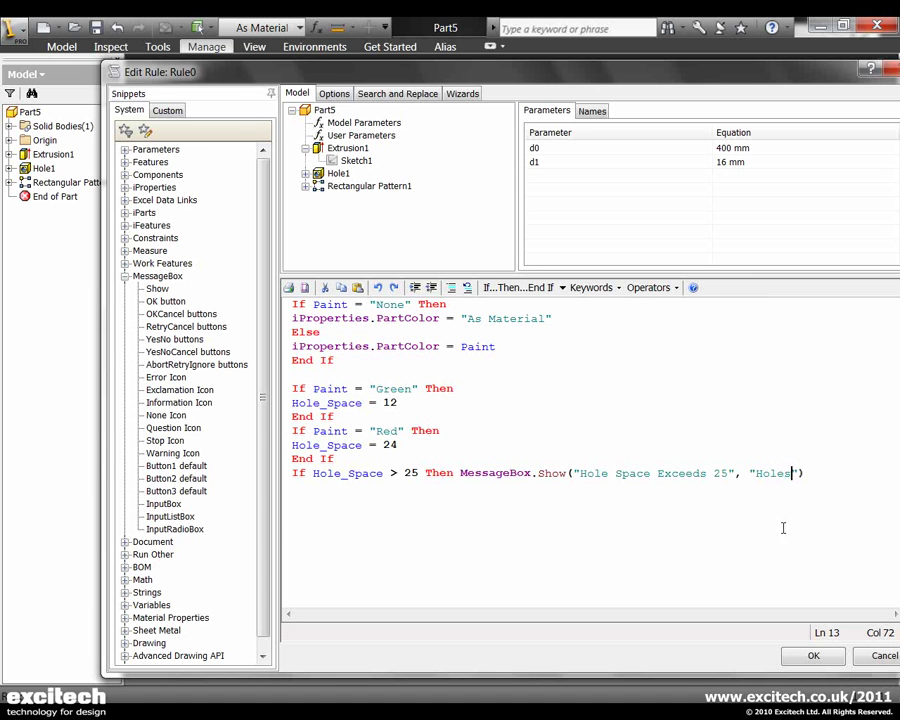
pyautogui.press('End')
# Accept the edited rule and return to the bar model
pyautogui.moveTo(753, 84); pyautogui.dragTo(620, 45)
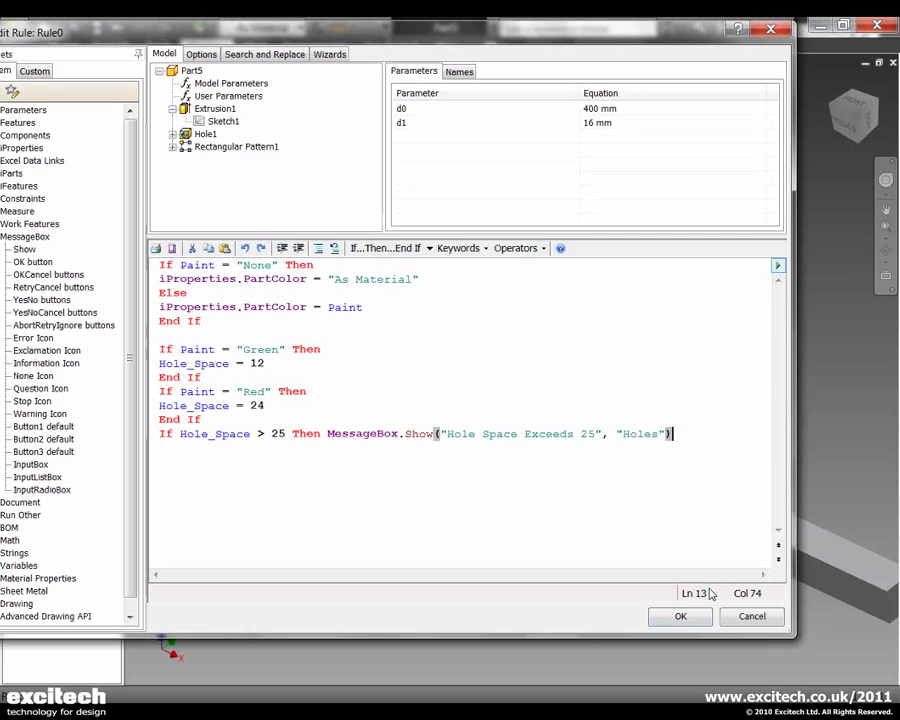
pyautogui.click(686, 616)
pyautogui.scroll(-3, 592, 384)
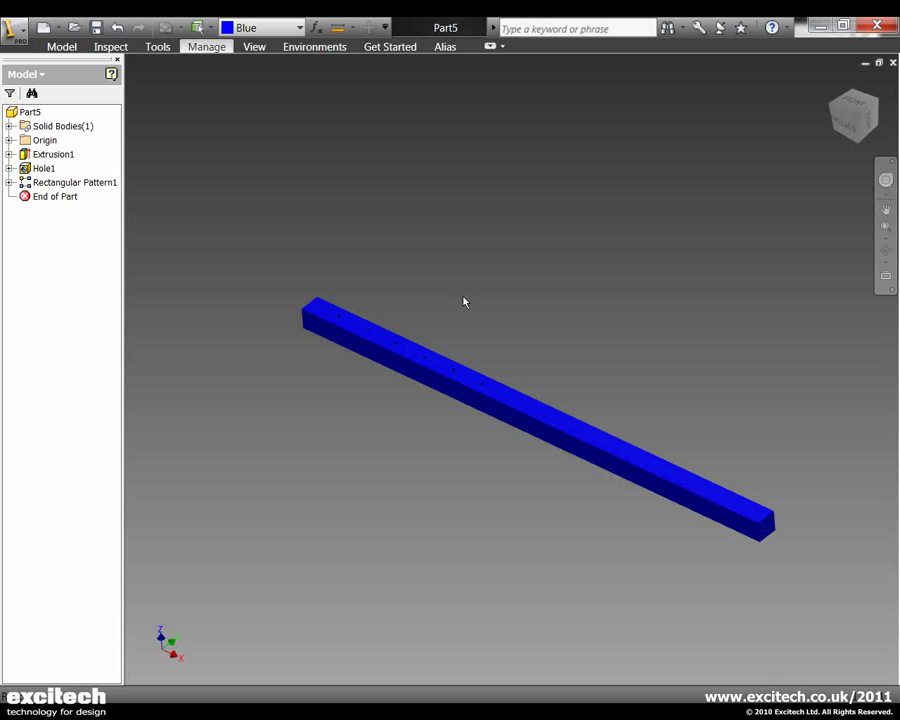
# Open the part's parameters, collapse the model parameters and shrink the dialog to uncover the bar
pyautogui.click(316, 27)
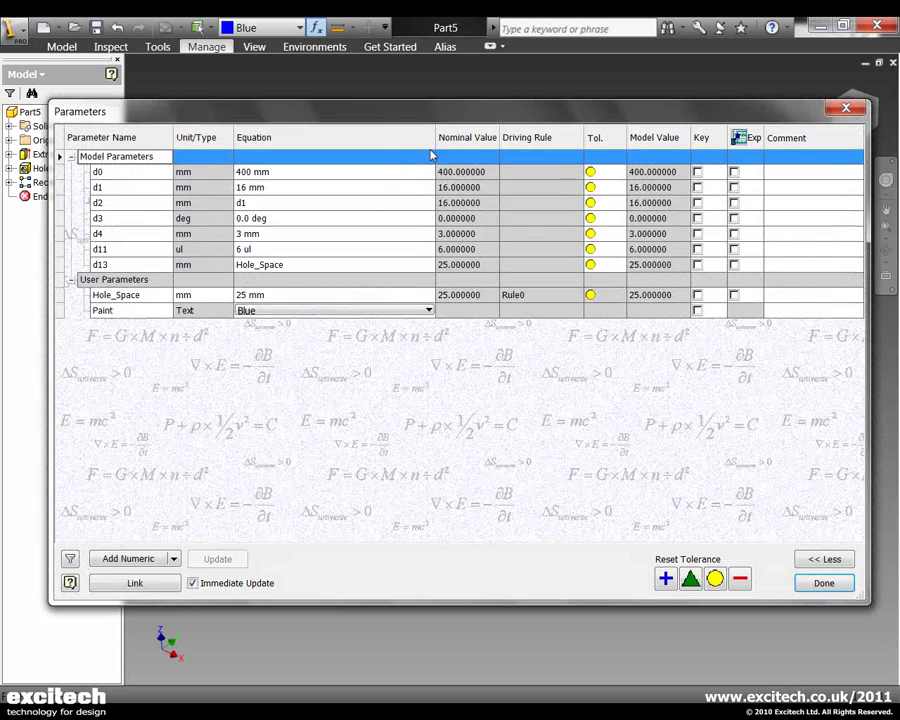
pyautogui.moveTo(448, 116); pyautogui.dragTo(426, 34)
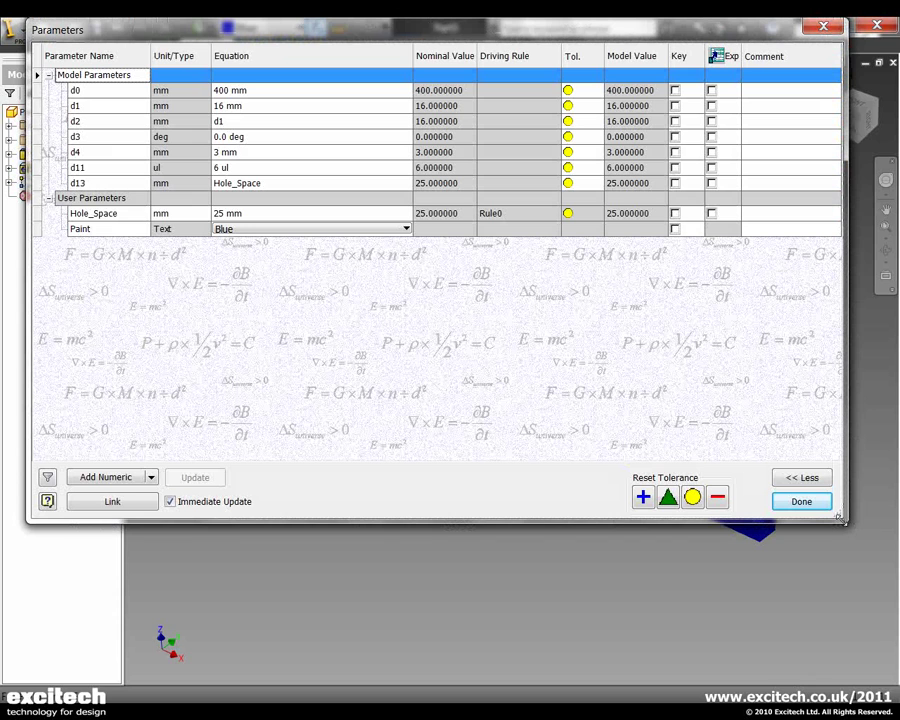
pyautogui.click(48, 75)
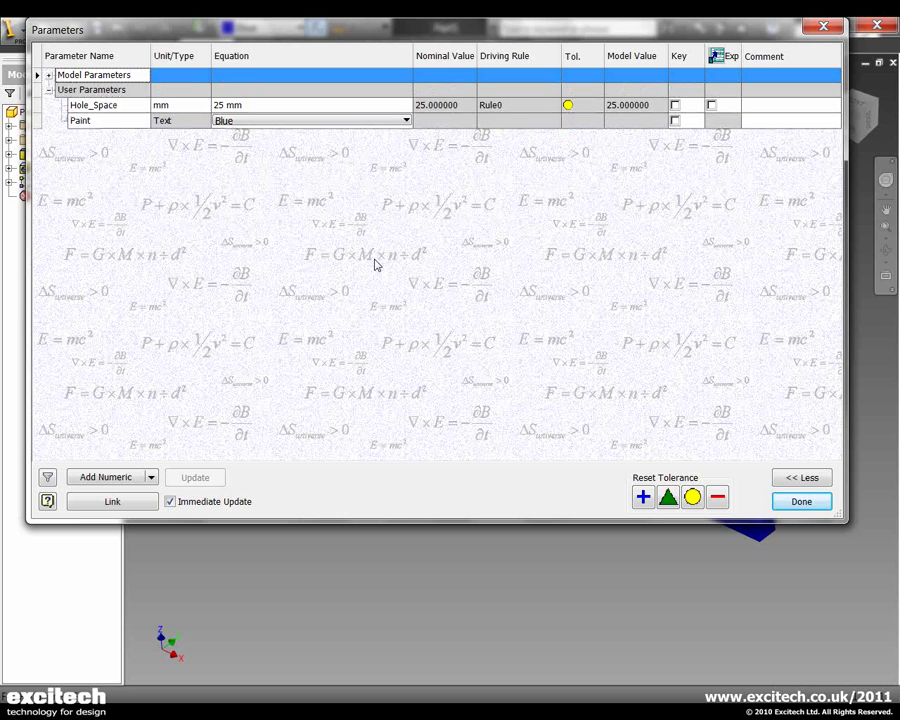
pyautogui.moveTo(845, 519); pyautogui.dragTo(808, 186)
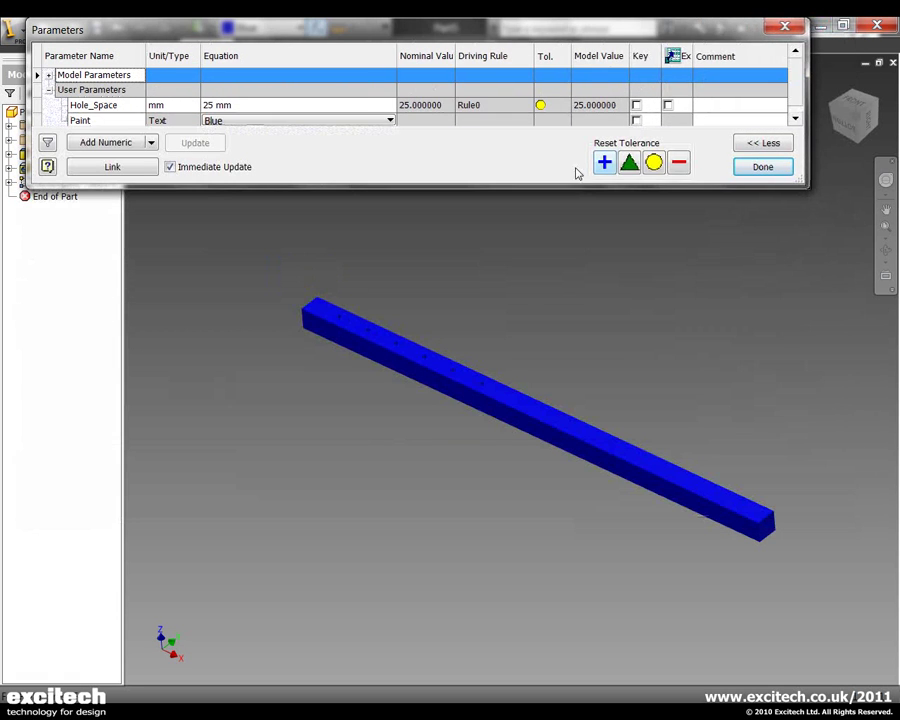
# Test the rule by switching Paint to Green, Red, Green, Blue, Green and Red in turn
pyautogui.click(372, 122)
pyautogui.click(330, 146)
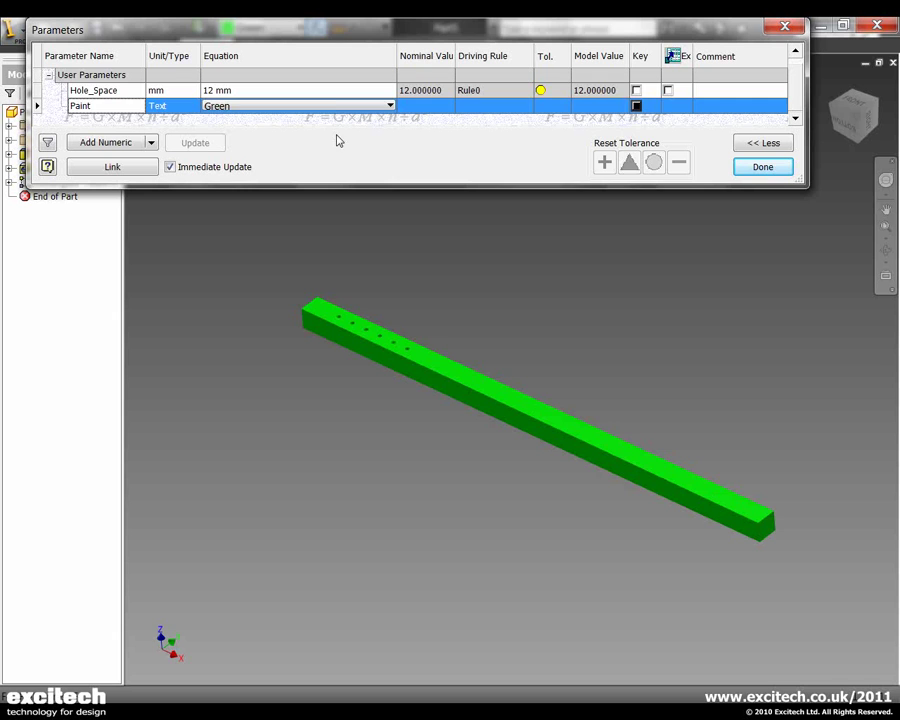
pyautogui.click(335, 108)
pyautogui.click(311, 146)
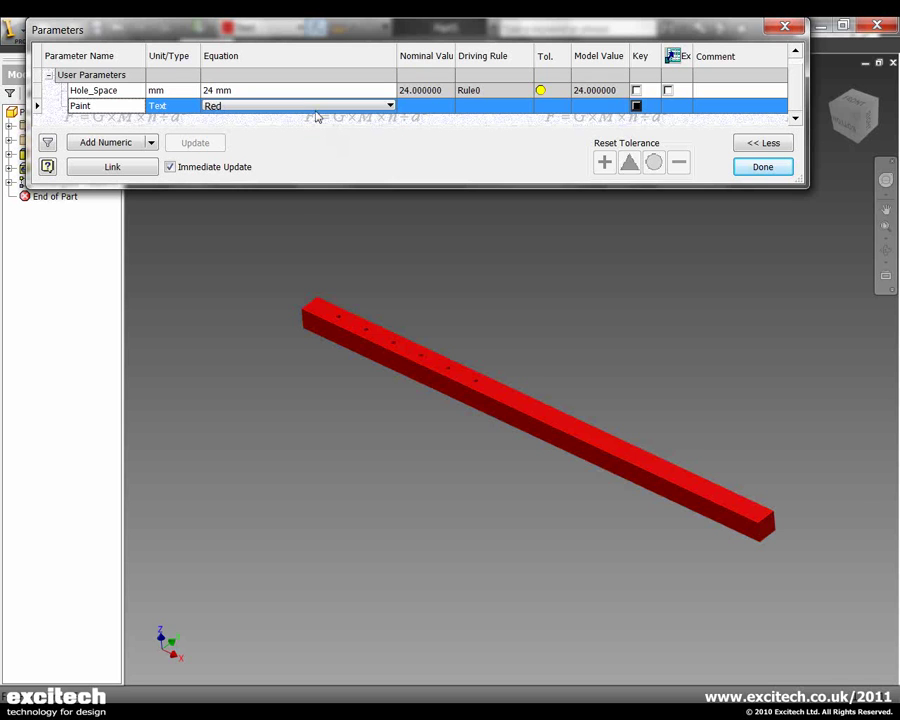
pyautogui.click(300, 107)
pyautogui.click(268, 133)
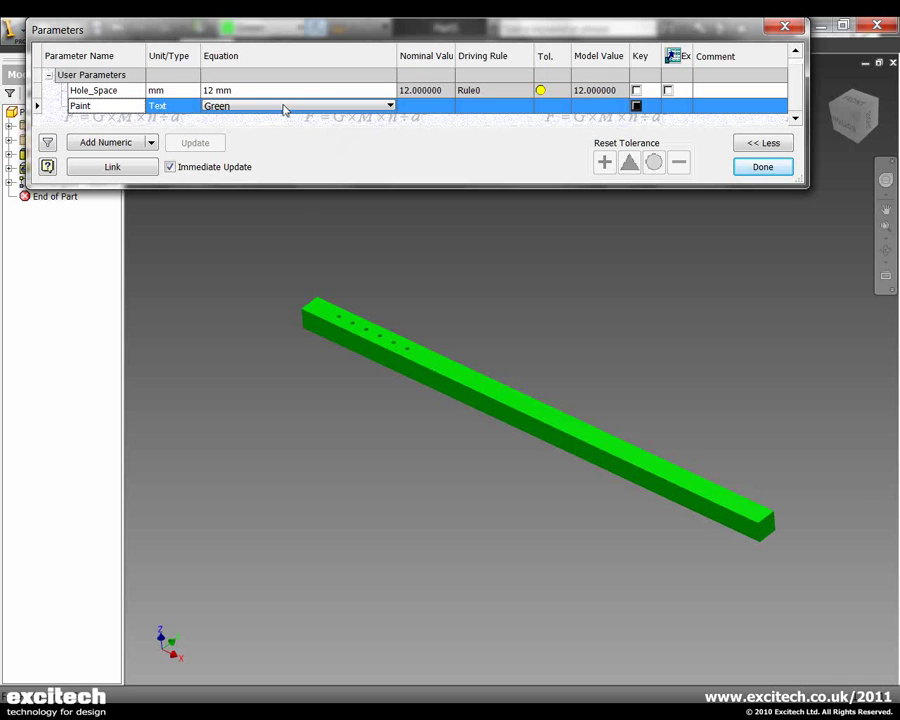
pyautogui.click(285, 108)
pyautogui.click(283, 120)
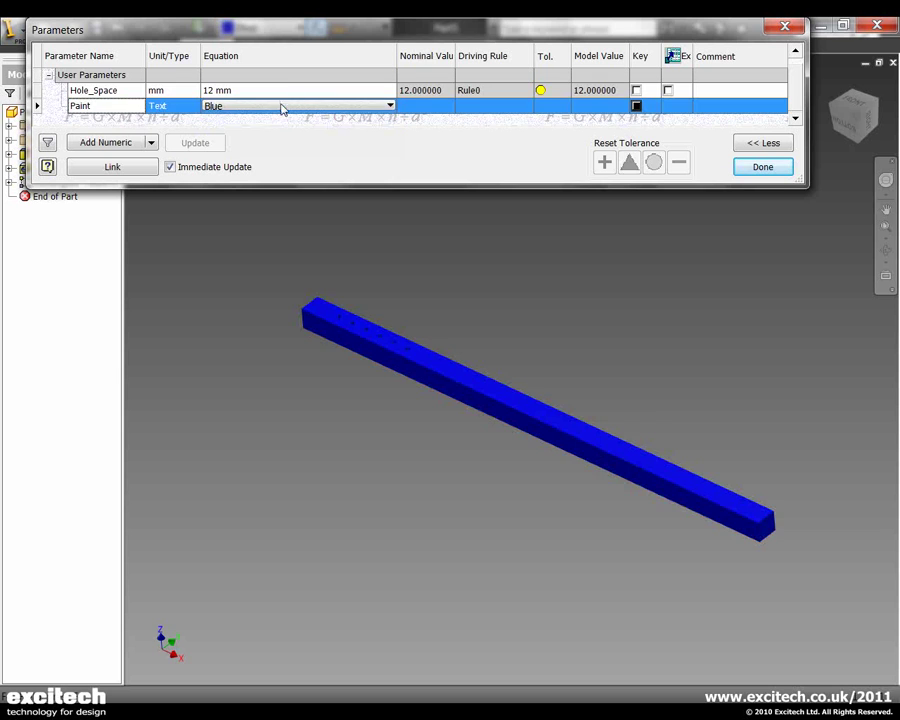
pyautogui.click(283, 110)
pyautogui.click(278, 133)
pyautogui.click(287, 108)
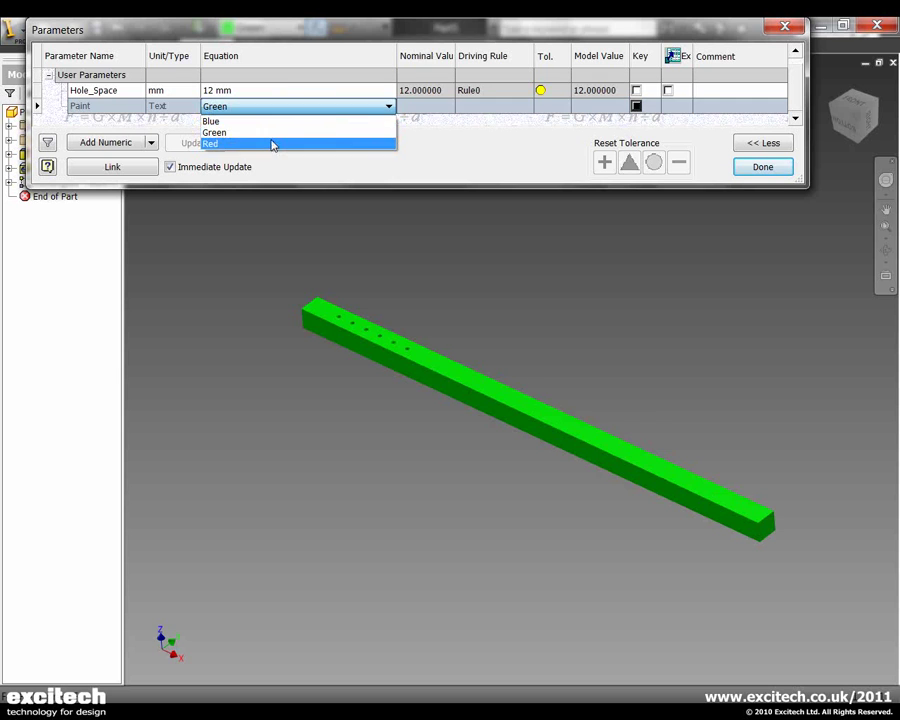
pyautogui.click(271, 143)
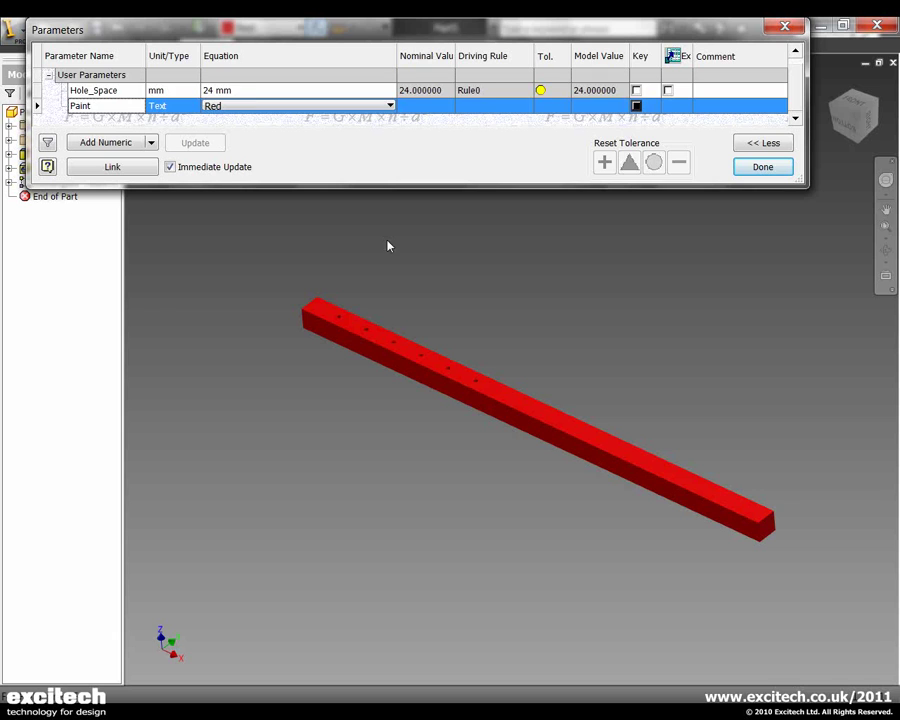
# Try entering 24 and 26 for Hole_Space while Paint is Red
pyautogui.click(255, 90)
pyautogui.write('2')
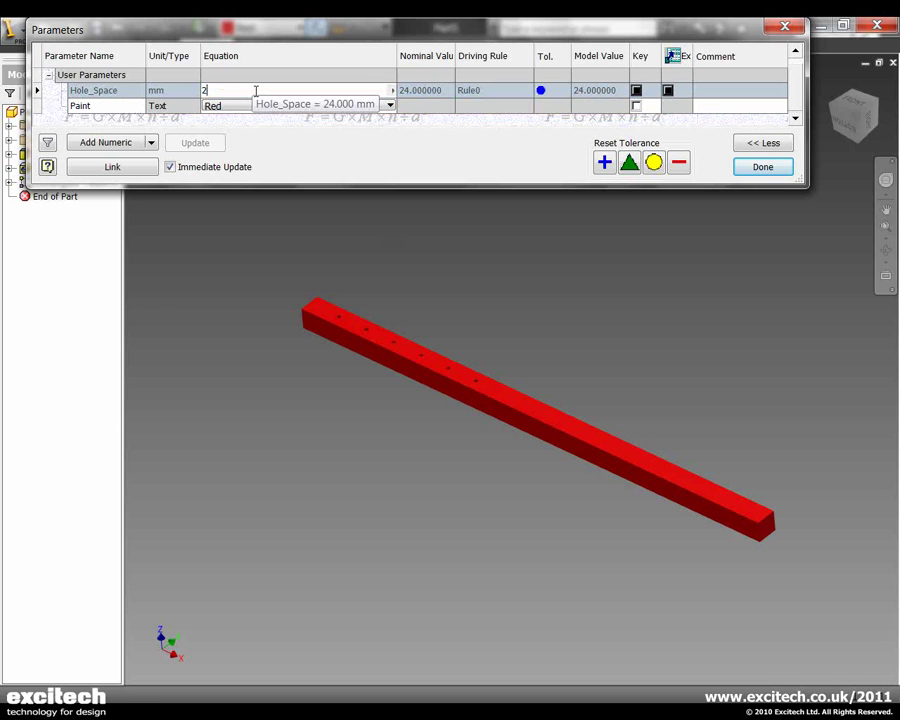
pyautogui.write('4')
pyautogui.press('Return')
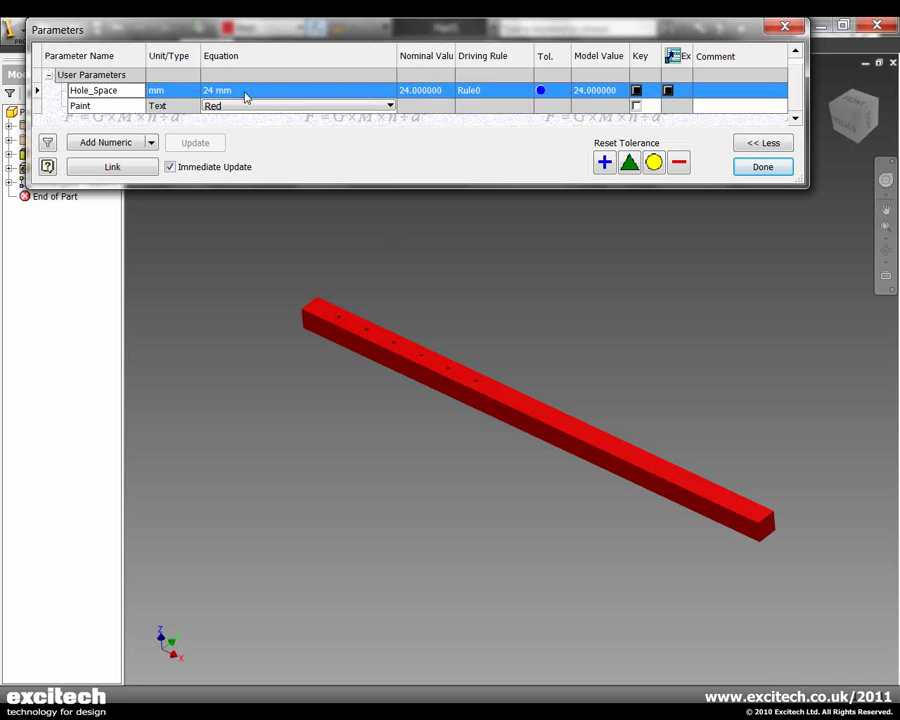
pyautogui.click(246, 92)
pyautogui.write('2')
pyautogui.write('5')
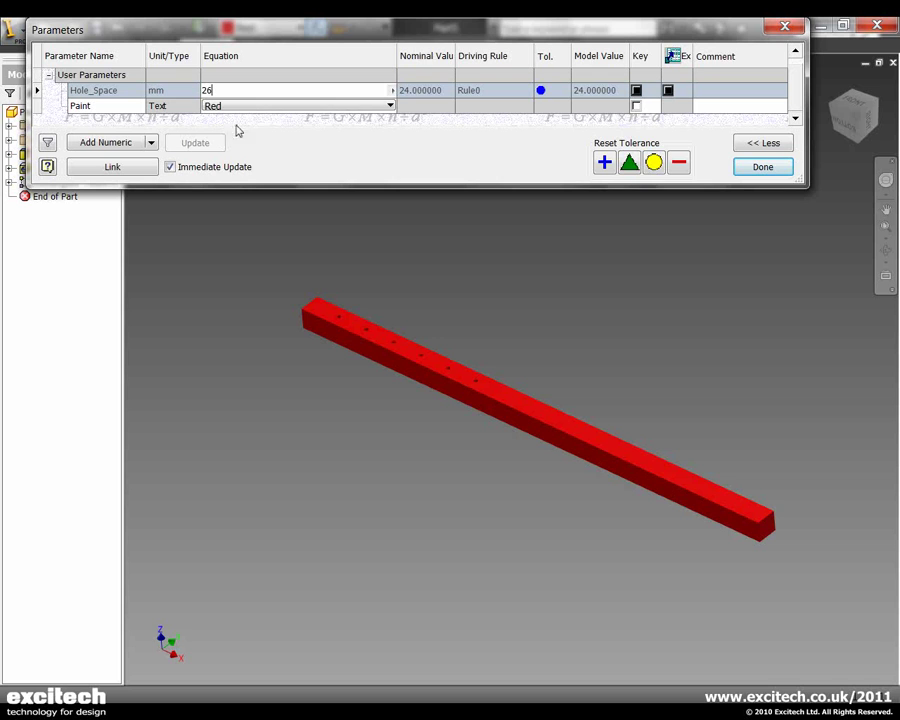
pyautogui.press('Escape')
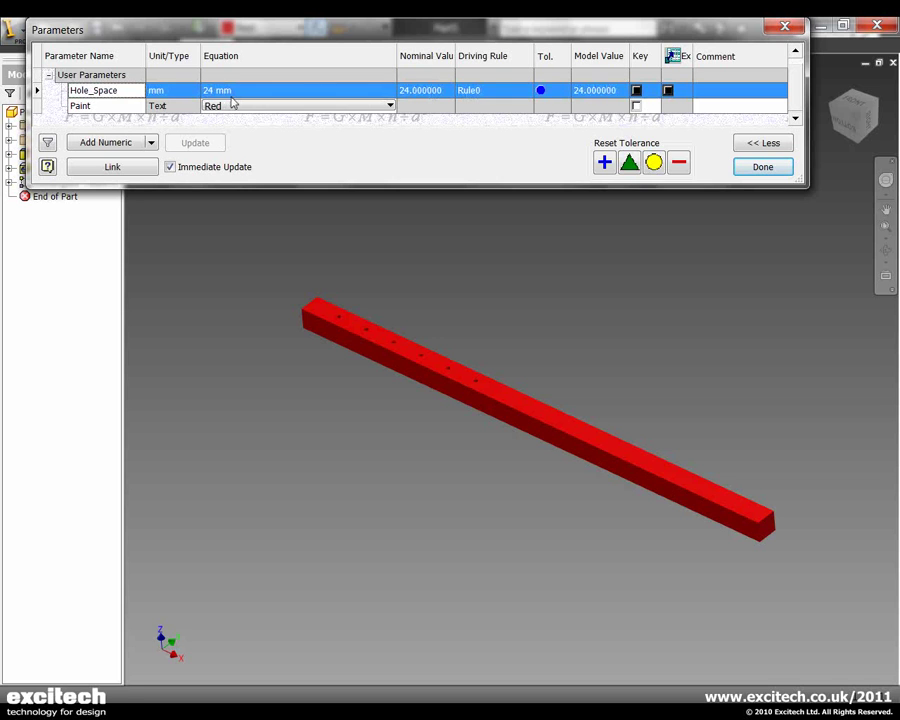
# Set Paint to Blue and Hole_Space to 28 mm, and dismiss the rule's message box
pyautogui.click(307, 106)
pyautogui.click(306, 120)
pyautogui.click(249, 90)
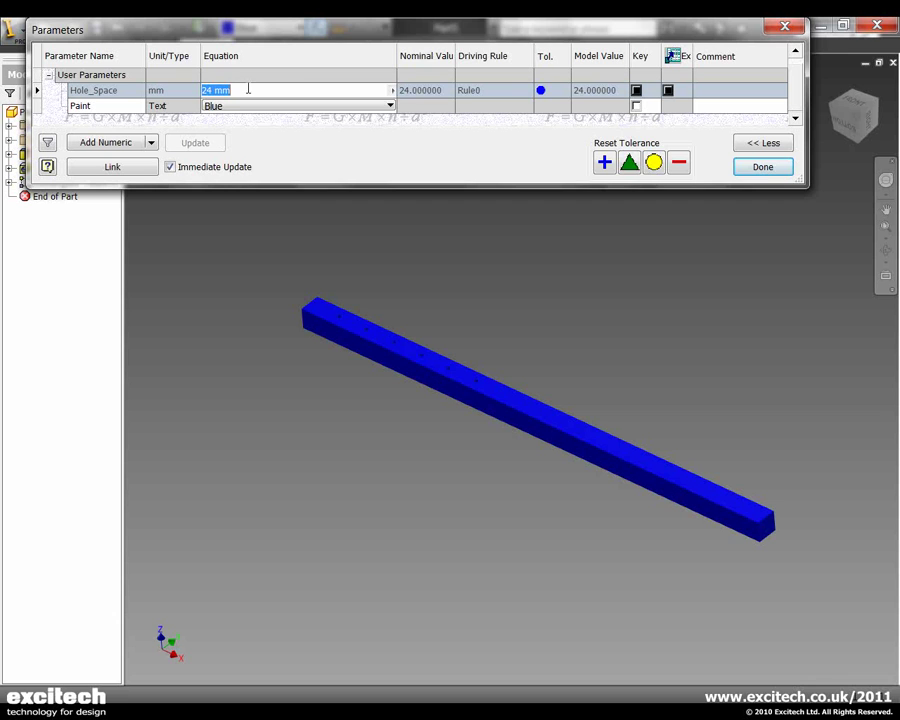
pyautogui.write('28')
pyautogui.press('Return')
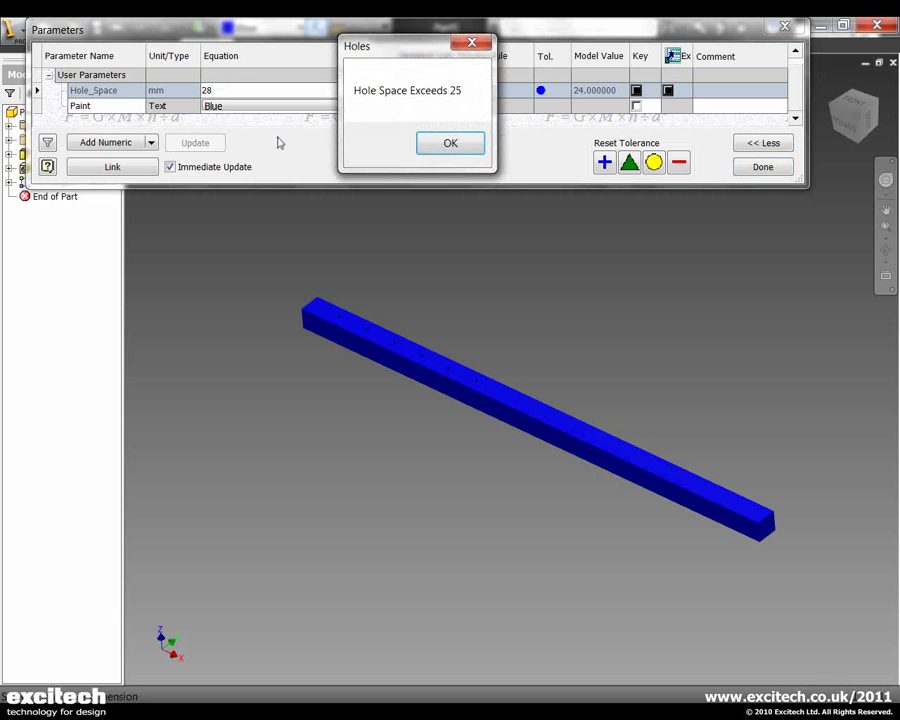
pyautogui.moveTo(386, 48); pyautogui.dragTo(332, 82)
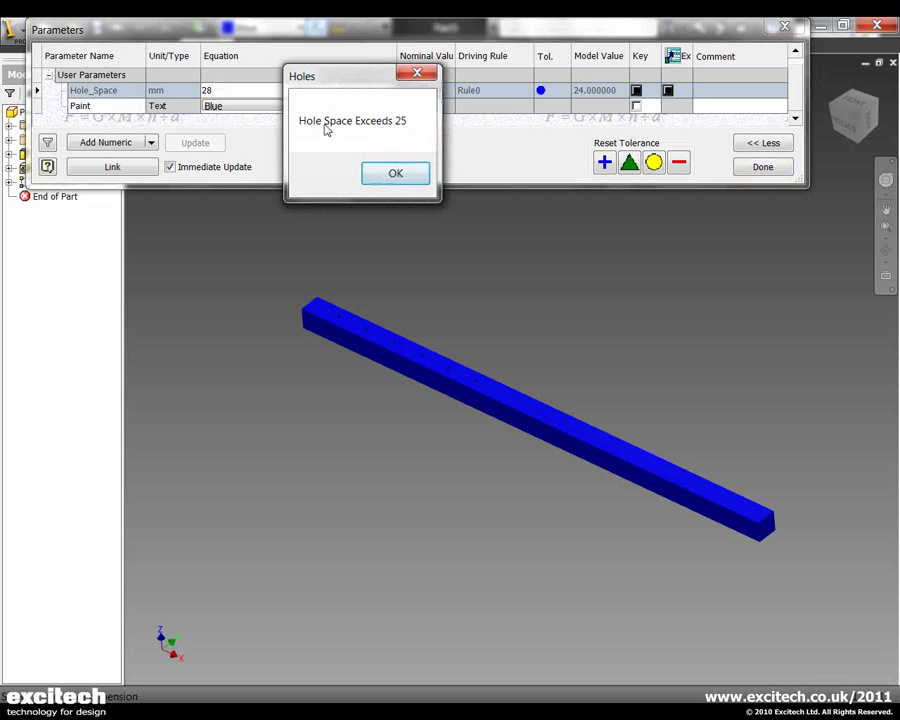
pyautogui.click(396, 176)
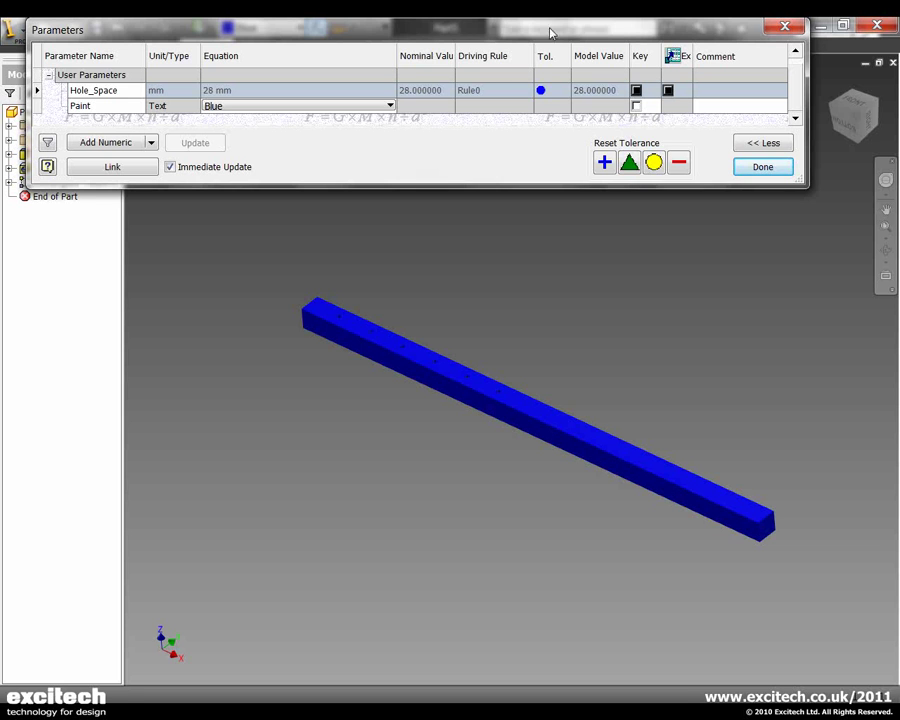
pyautogui.moveTo(550, 32); pyautogui.dragTo(597, 291)
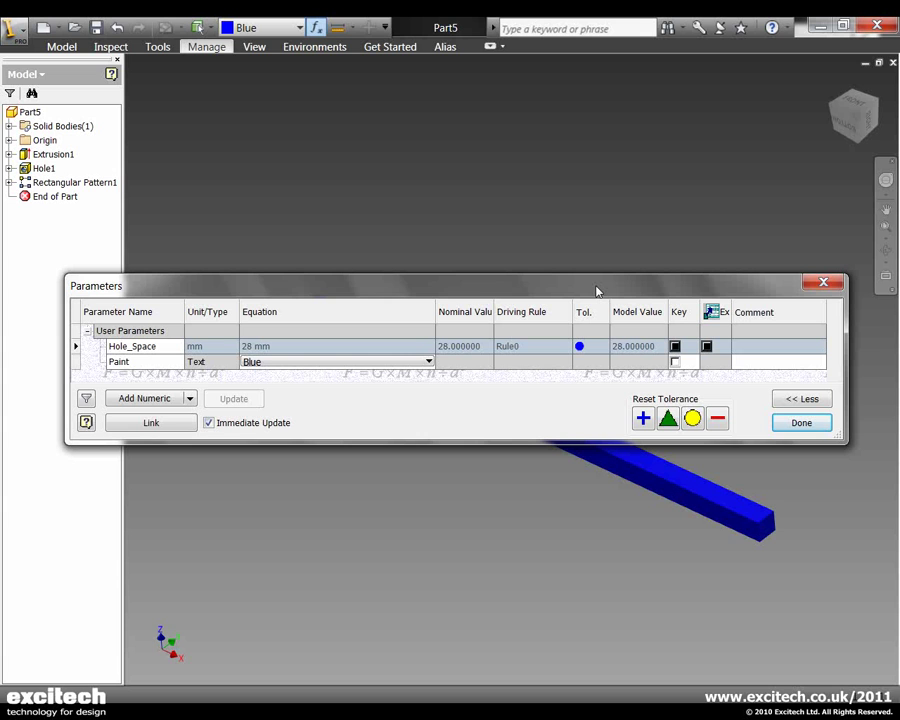